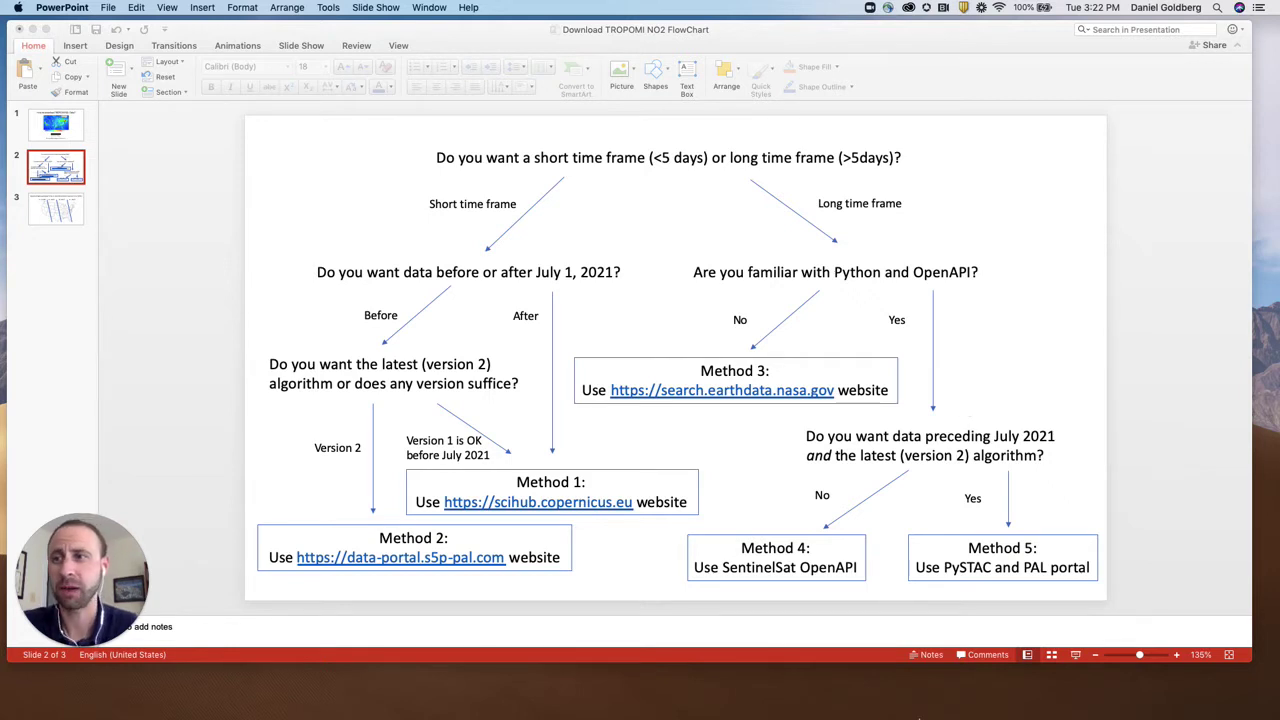
# Step: Switch to Chrome and view the Chrono Download Manager extension page in the Chrome Web Store
pyautogui.moveTo(660, 705)
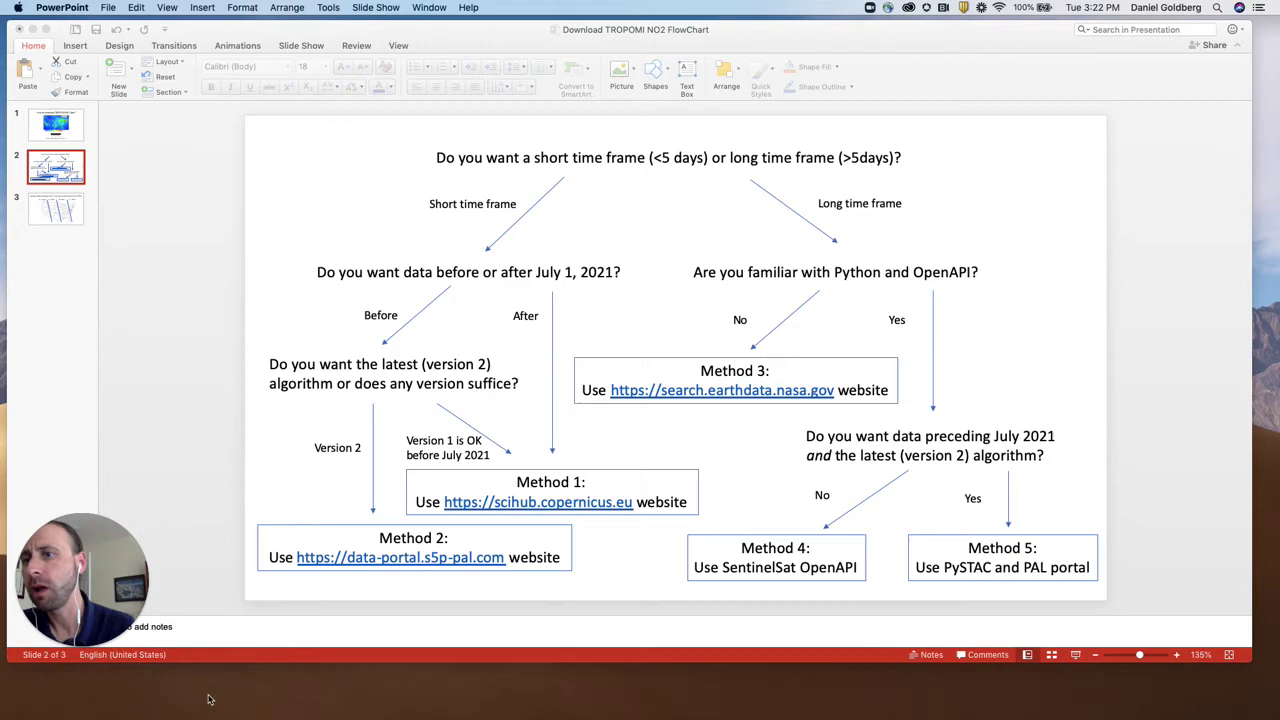
pyautogui.click(291, 700)
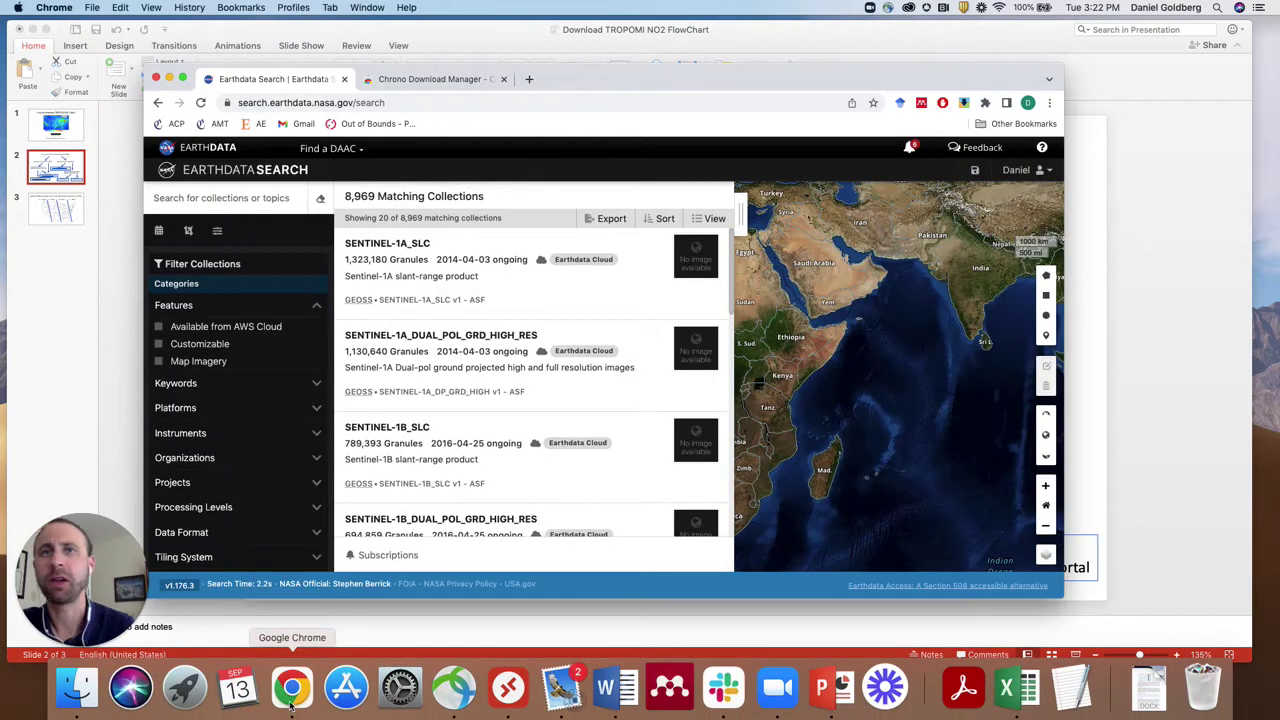
pyautogui.click(435, 80)
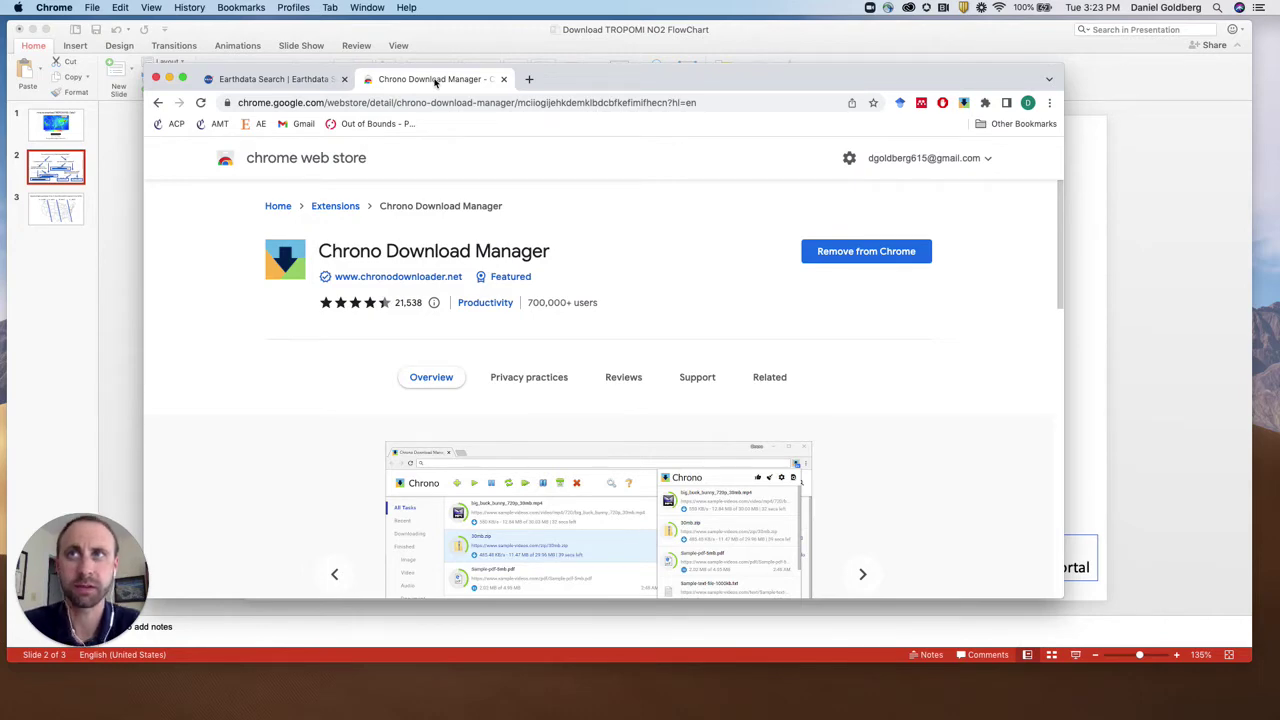
# Step: In Earthdata Search, search for "tropomi" and filter the collections by the TROPOMI instrument
pyautogui.click(289, 85)
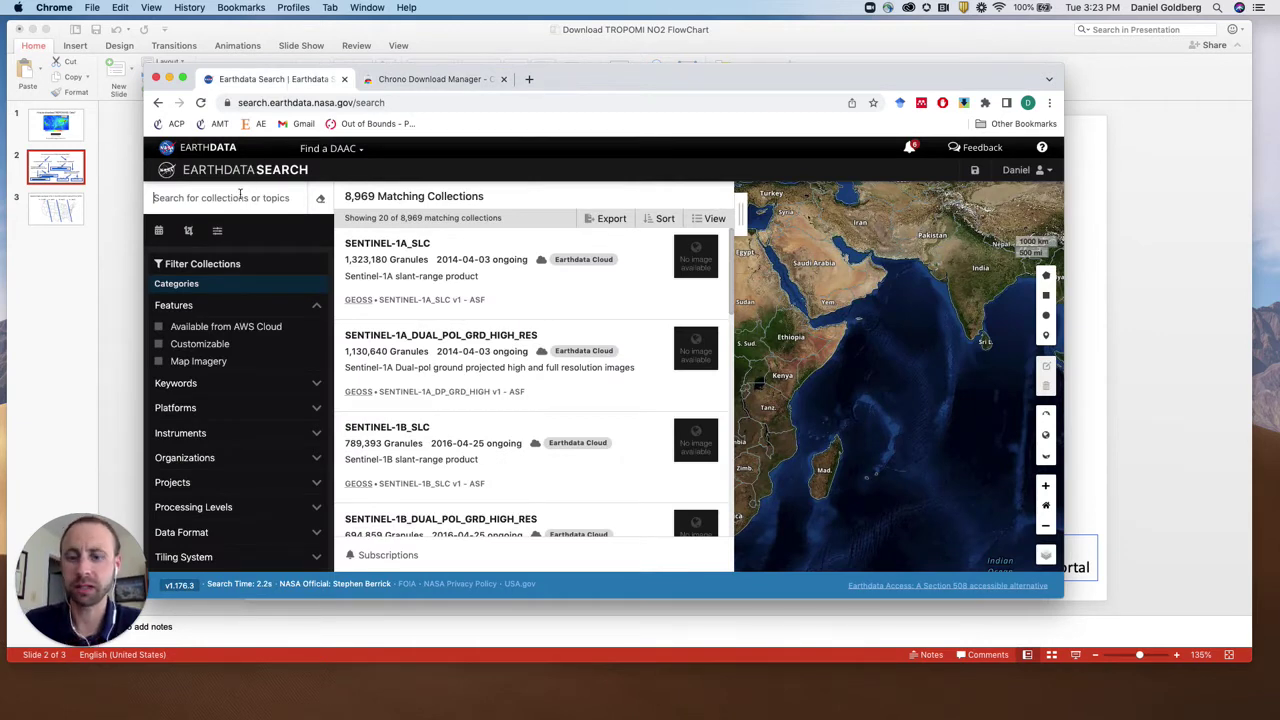
pyautogui.write('tro')
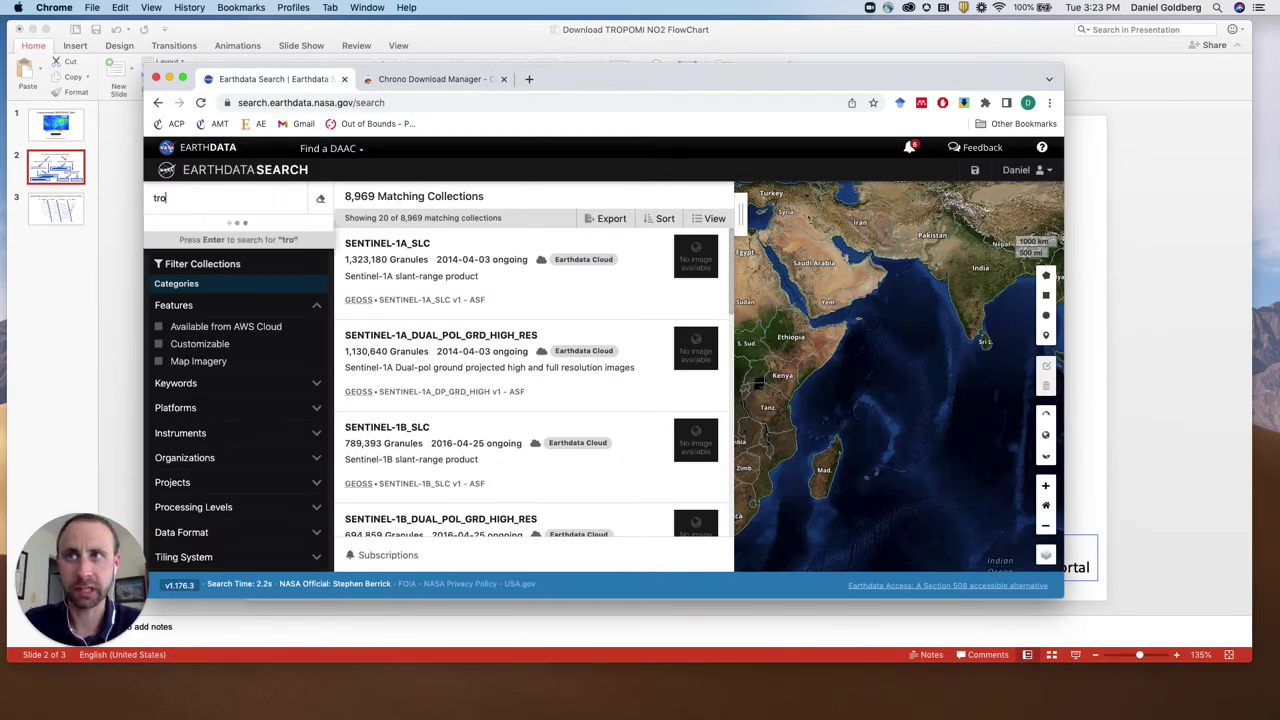
pyautogui.write('pomi')
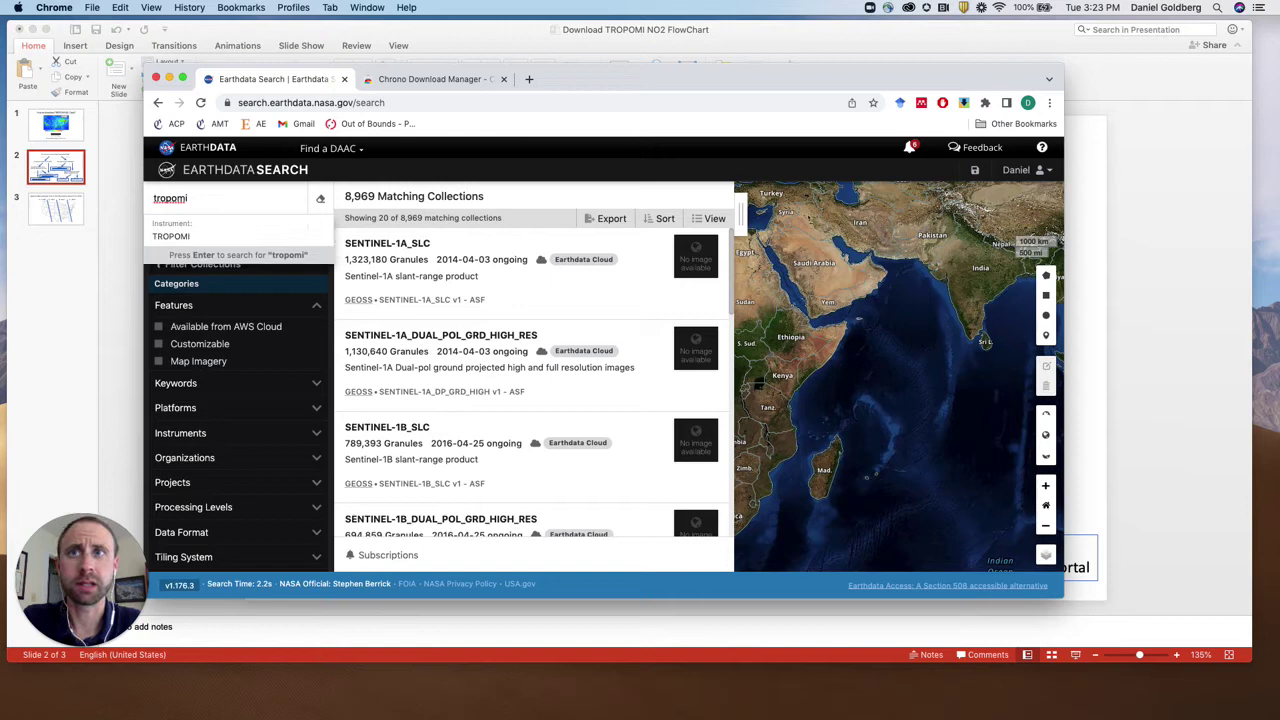
pyautogui.click(205, 234)
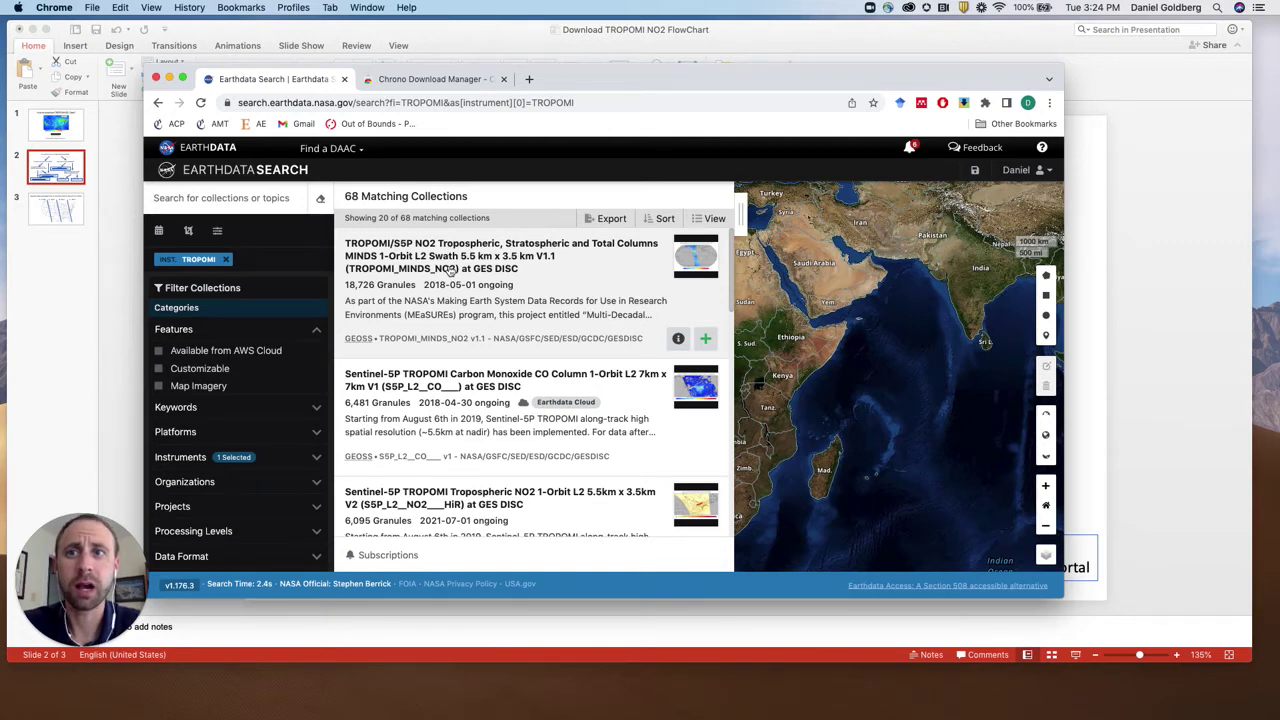
# Step: Examine the TROPOMI collections, comparing the versions, resolutions and date coverage of the Sentinel-5P tropospheric NO2 products
pyautogui.scroll(-1, 452, 272)
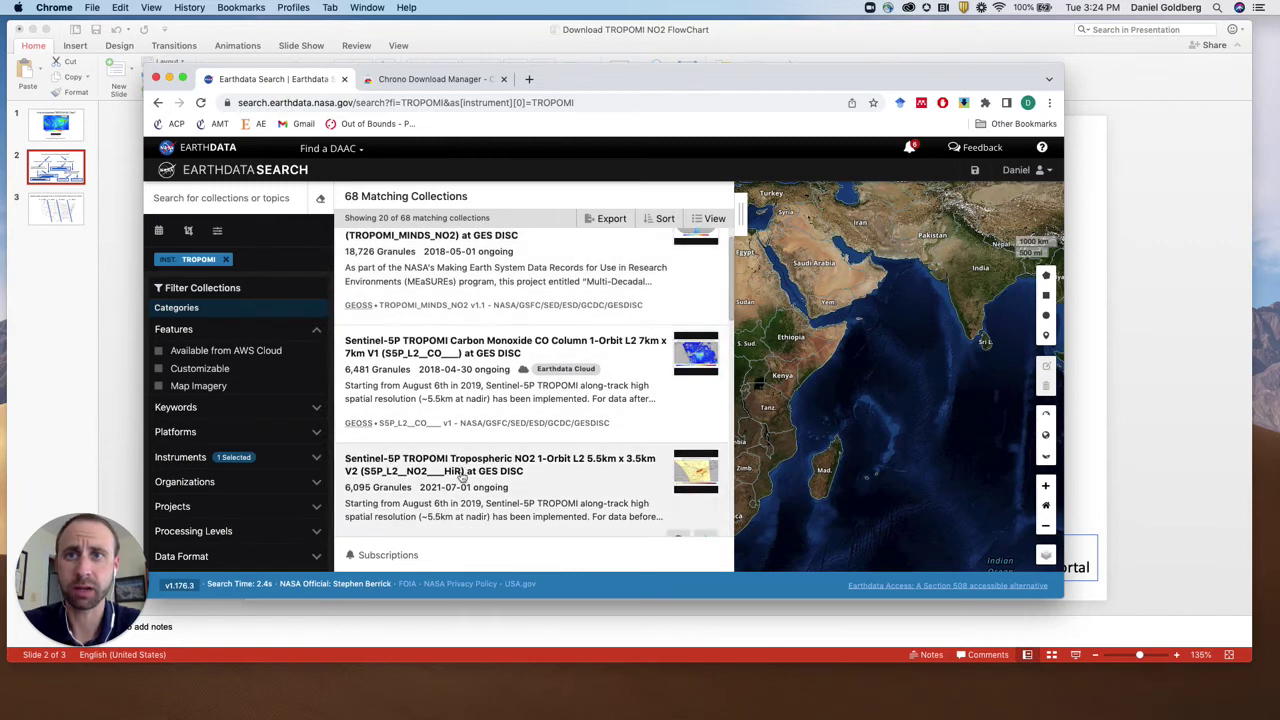
pyautogui.scroll(-1, 462, 476)
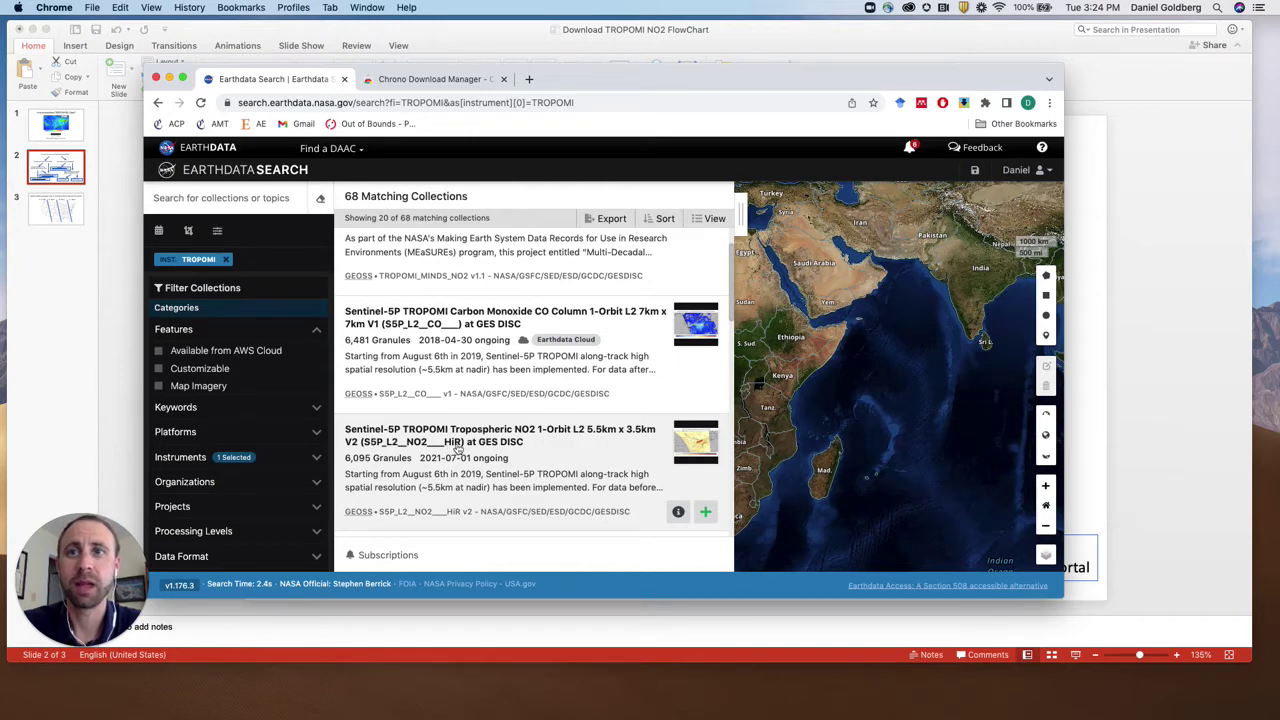
pyautogui.scroll(-3, 458, 450)
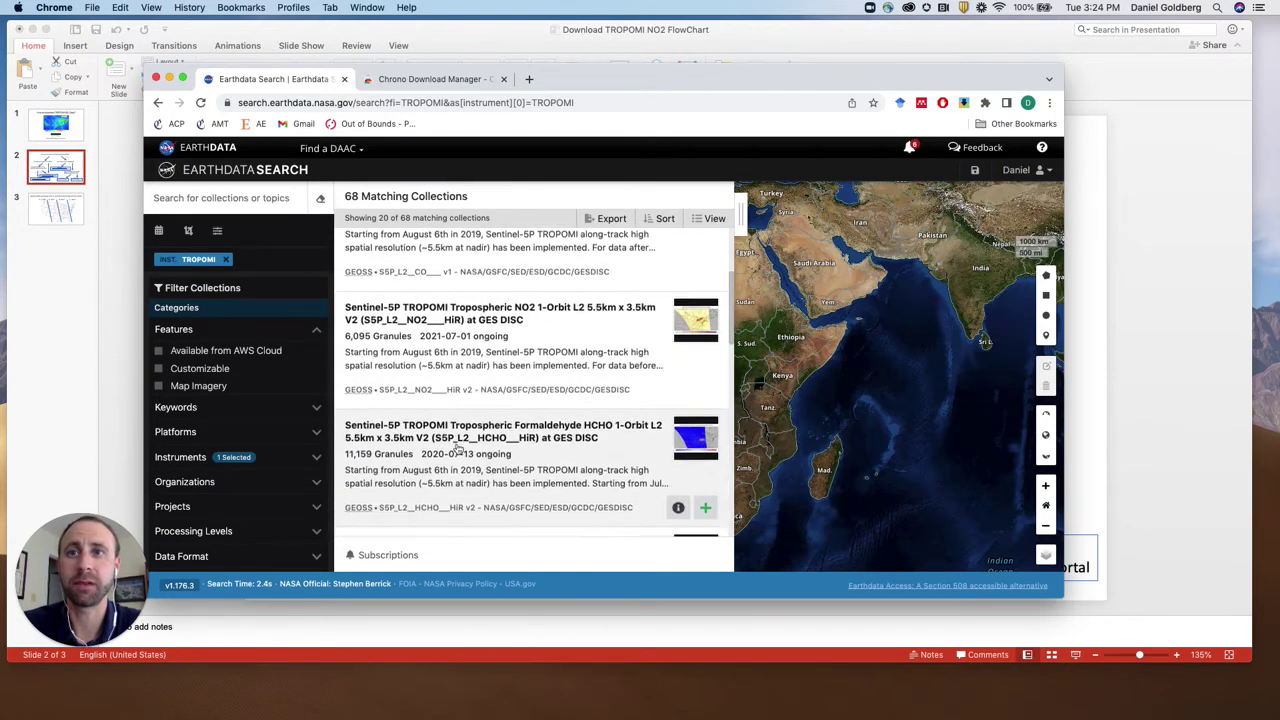
pyautogui.scroll(-2, 458, 450)
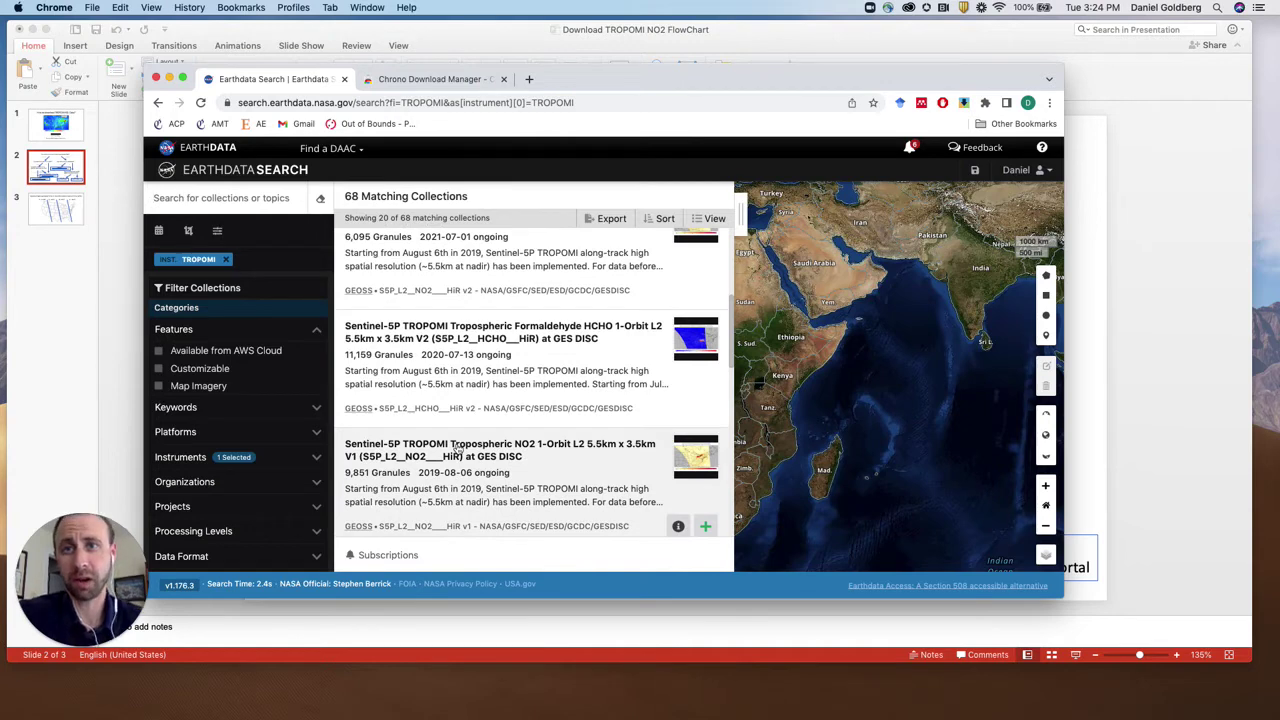
pyautogui.scroll(-5, 456, 449)
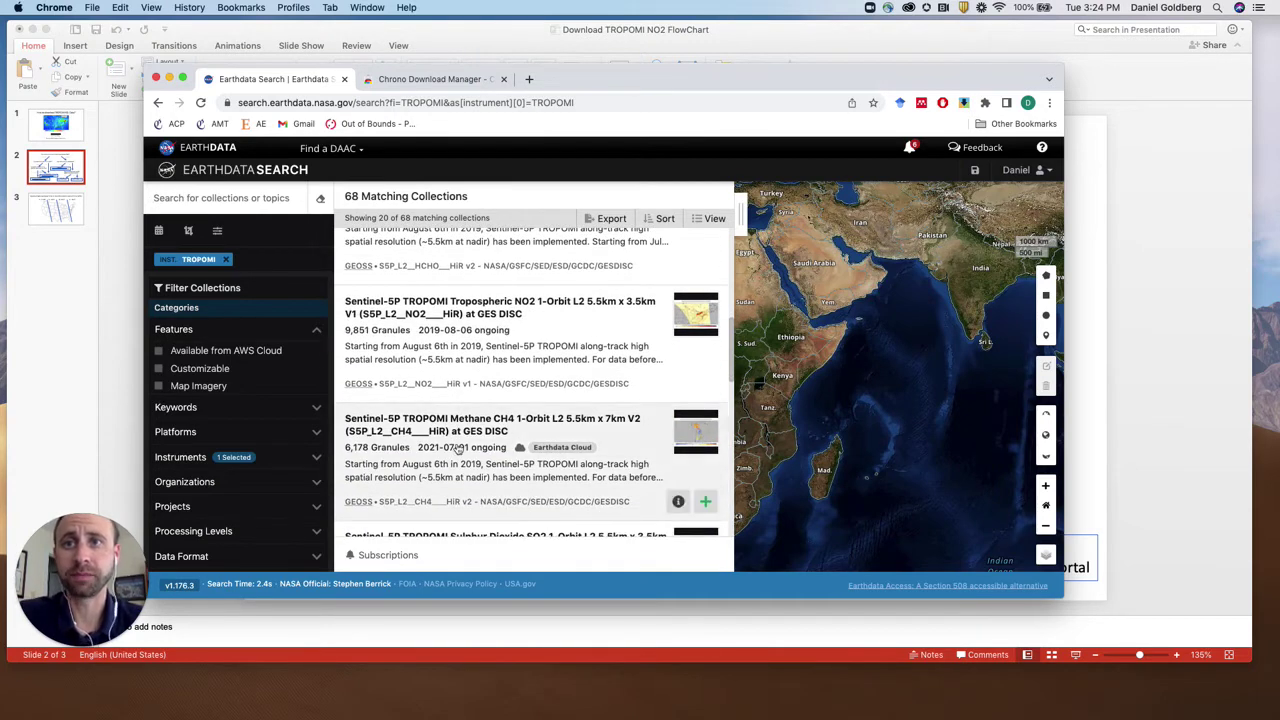
pyautogui.scroll(-5, 456, 449)
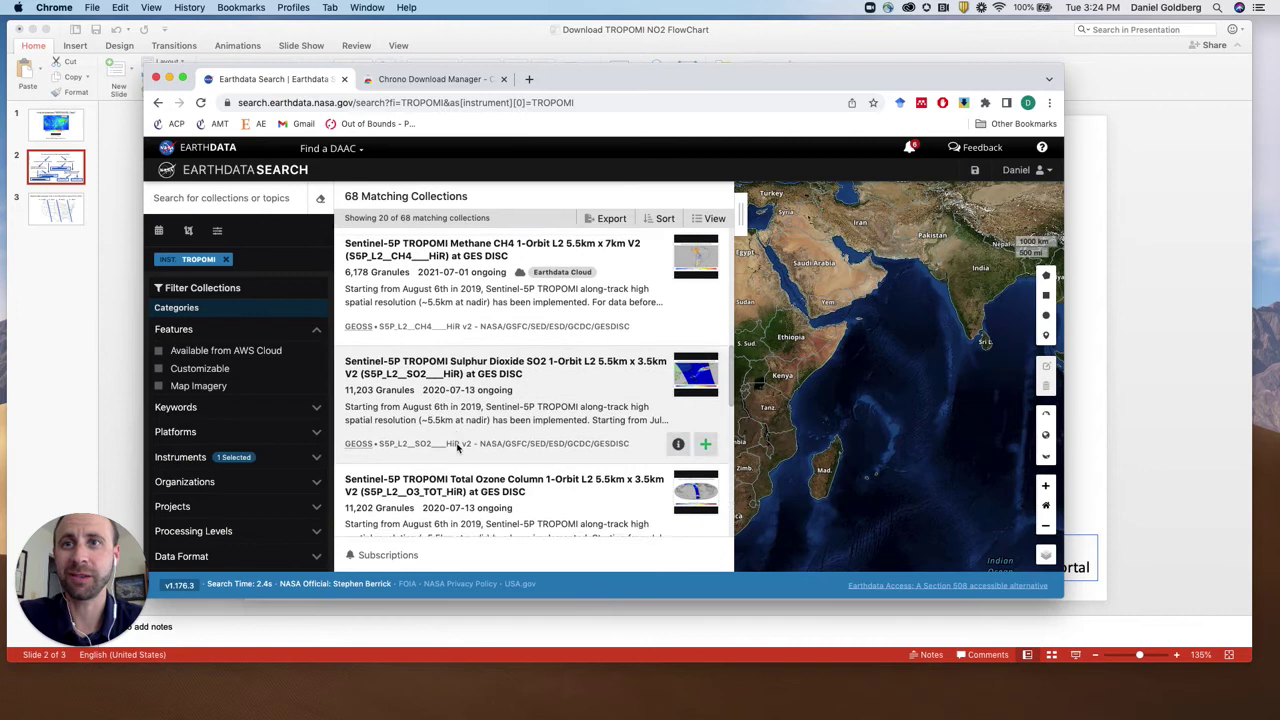
pyautogui.scroll(-1, 457, 447)
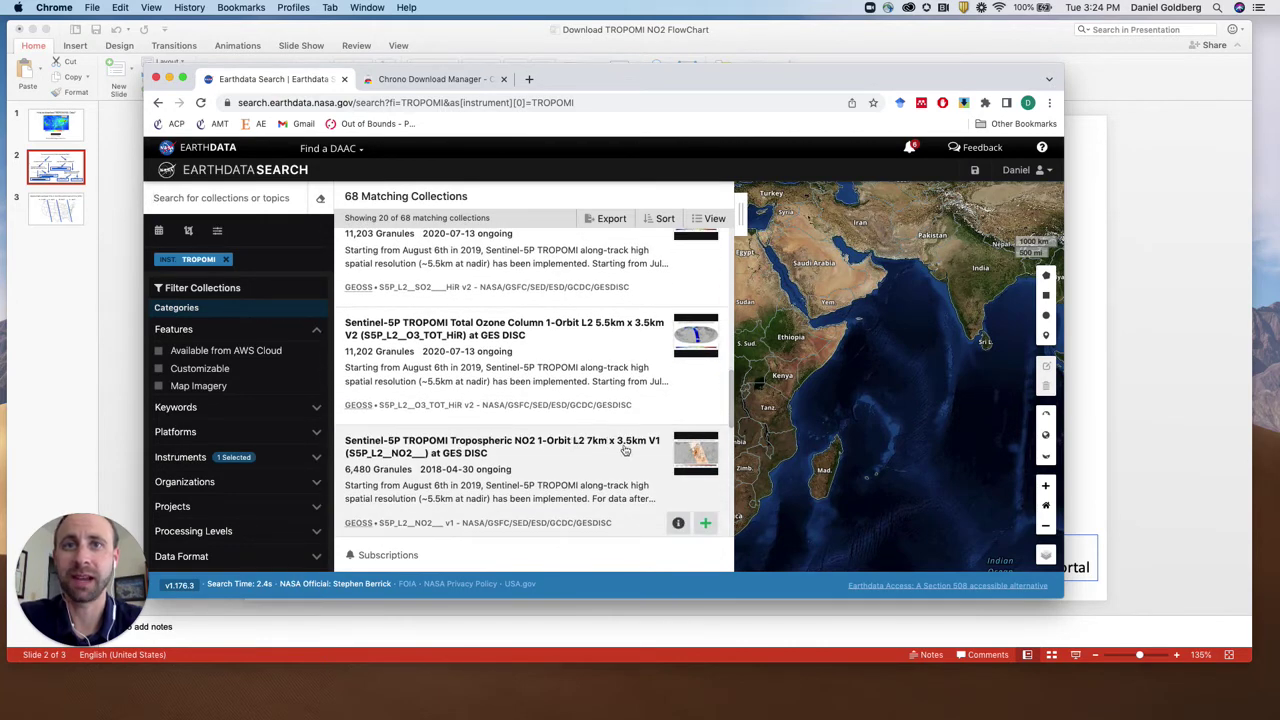
pyautogui.scroll(4, 655, 450)
pyautogui.scroll(3, 655, 450)
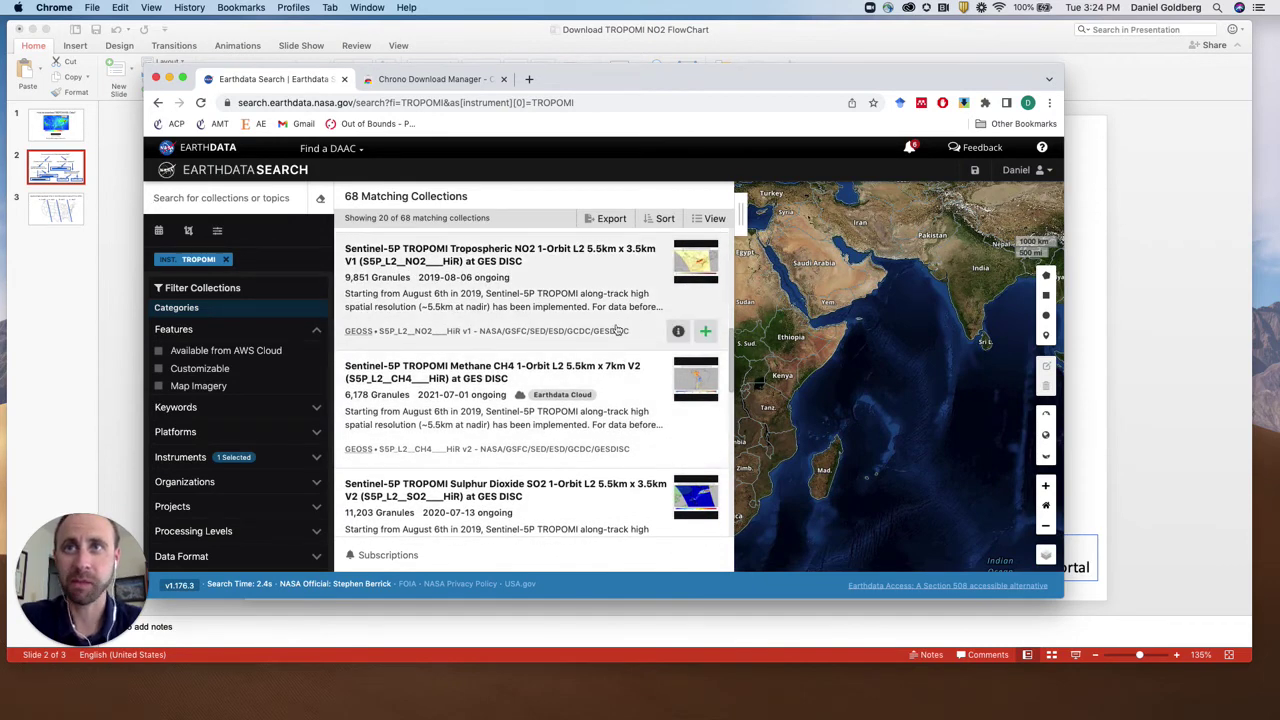
pyautogui.scroll(1, 600, 318)
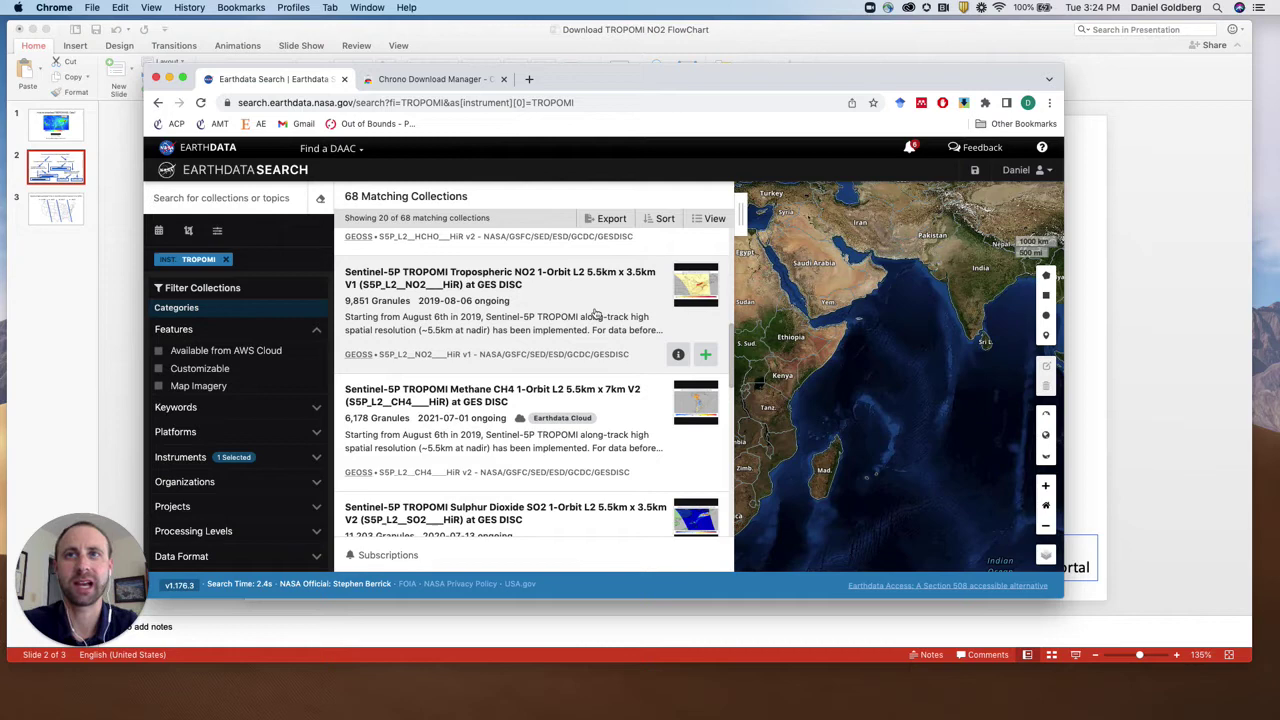
# Step: Open the Sentinel-5P TROPOMI Tropospheric NO2 1-Orbit L2 5.5km x 3.5km V2 collection
pyautogui.scroll(9, 595, 314)
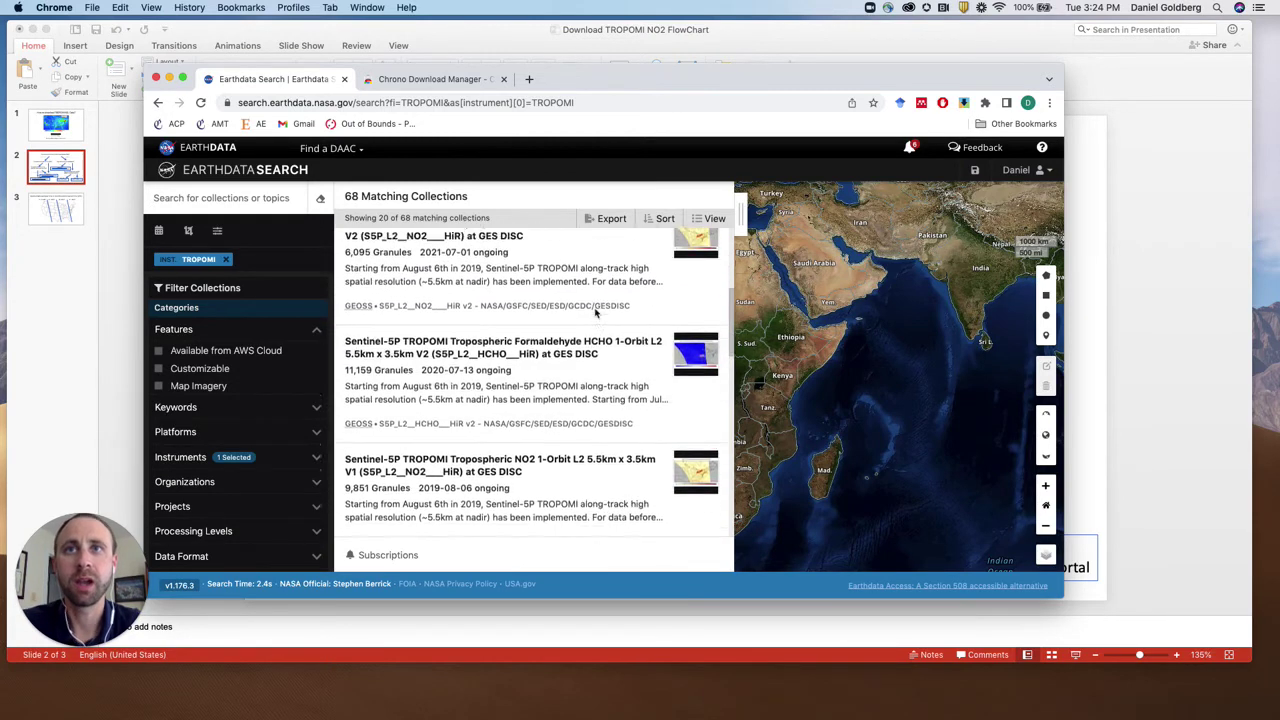
pyautogui.moveTo(597, 313)
pyautogui.scroll(2, 595, 313)
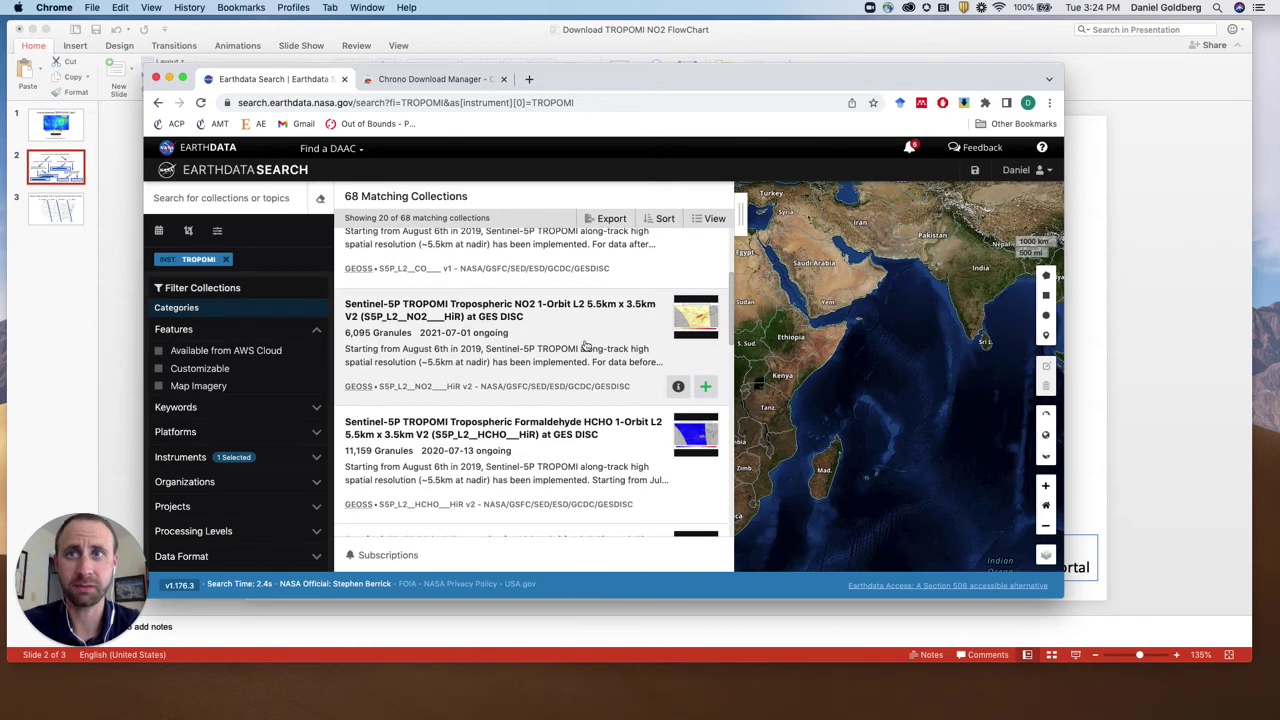
pyautogui.click(586, 345)
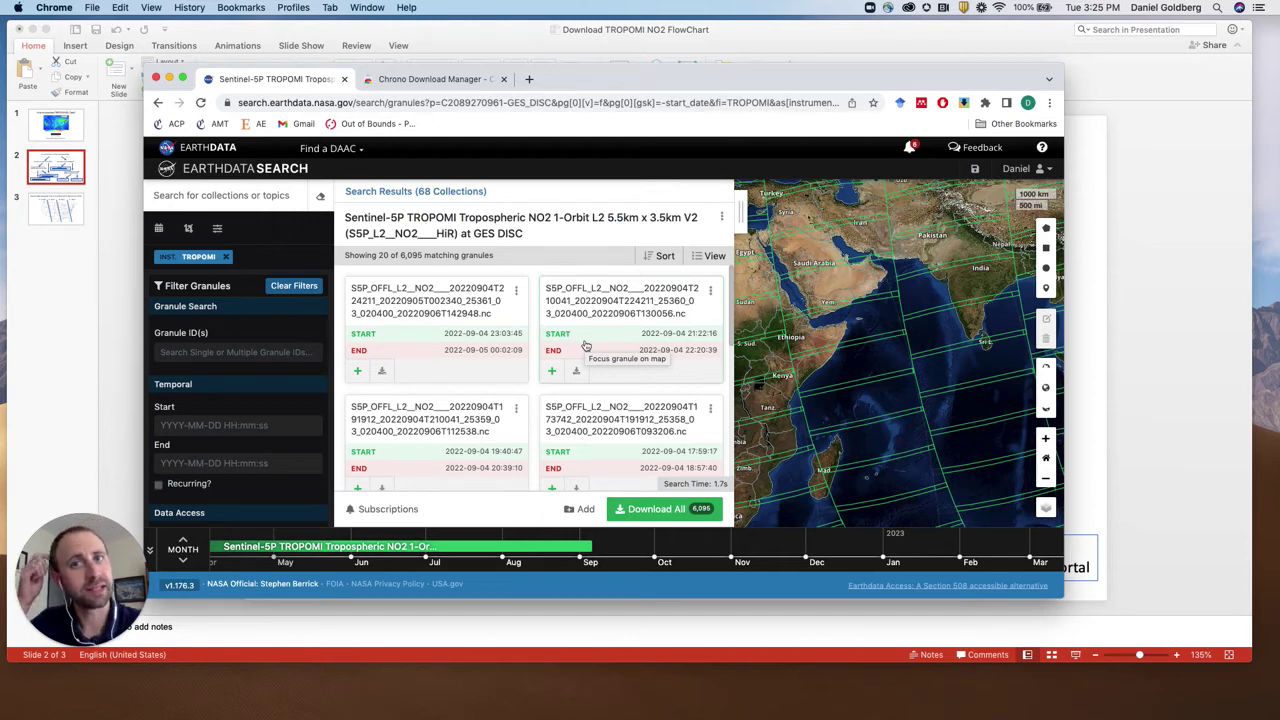
pyautogui.click(256, 422)
pyautogui.click(270, 481)
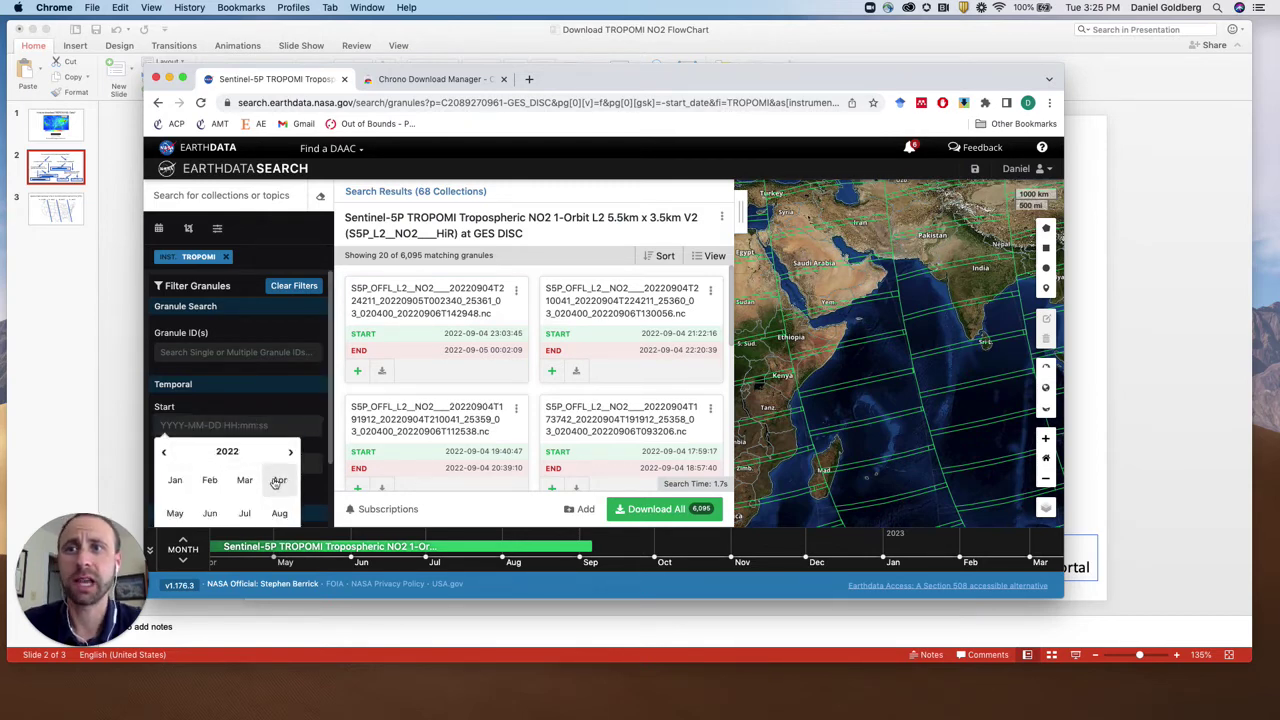
pyautogui.click(280, 511)
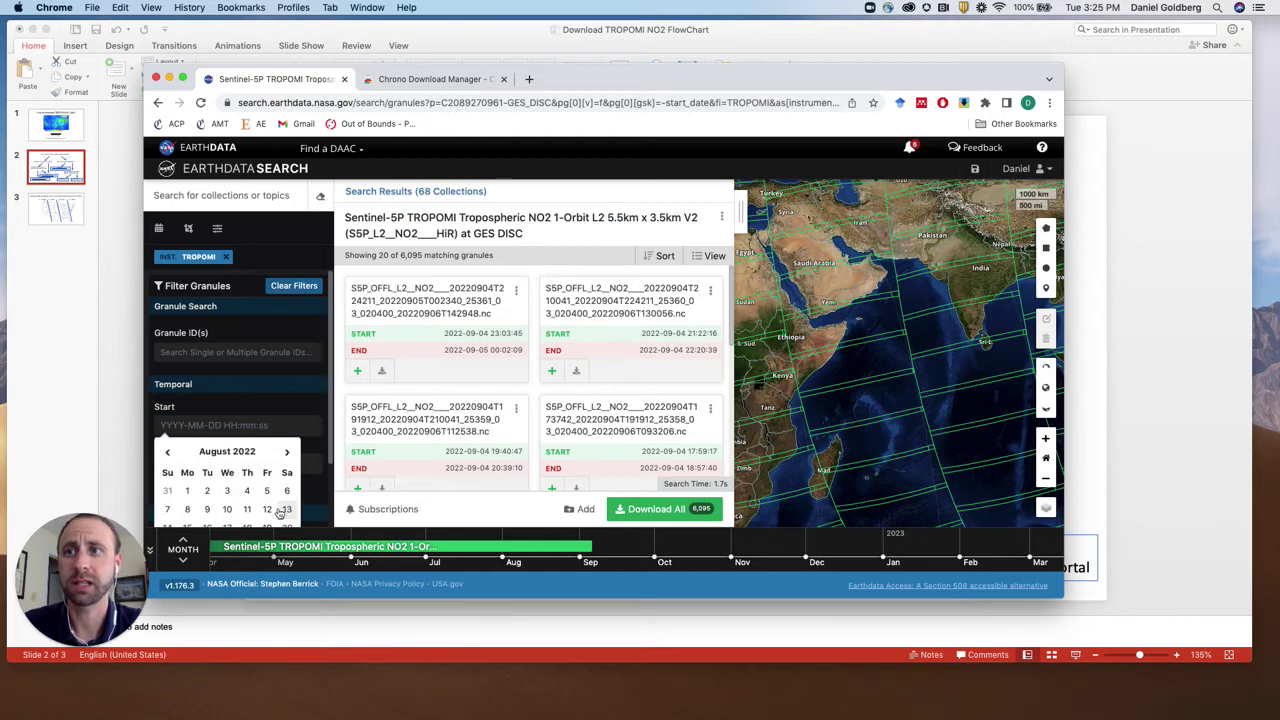
pyautogui.click(187, 491)
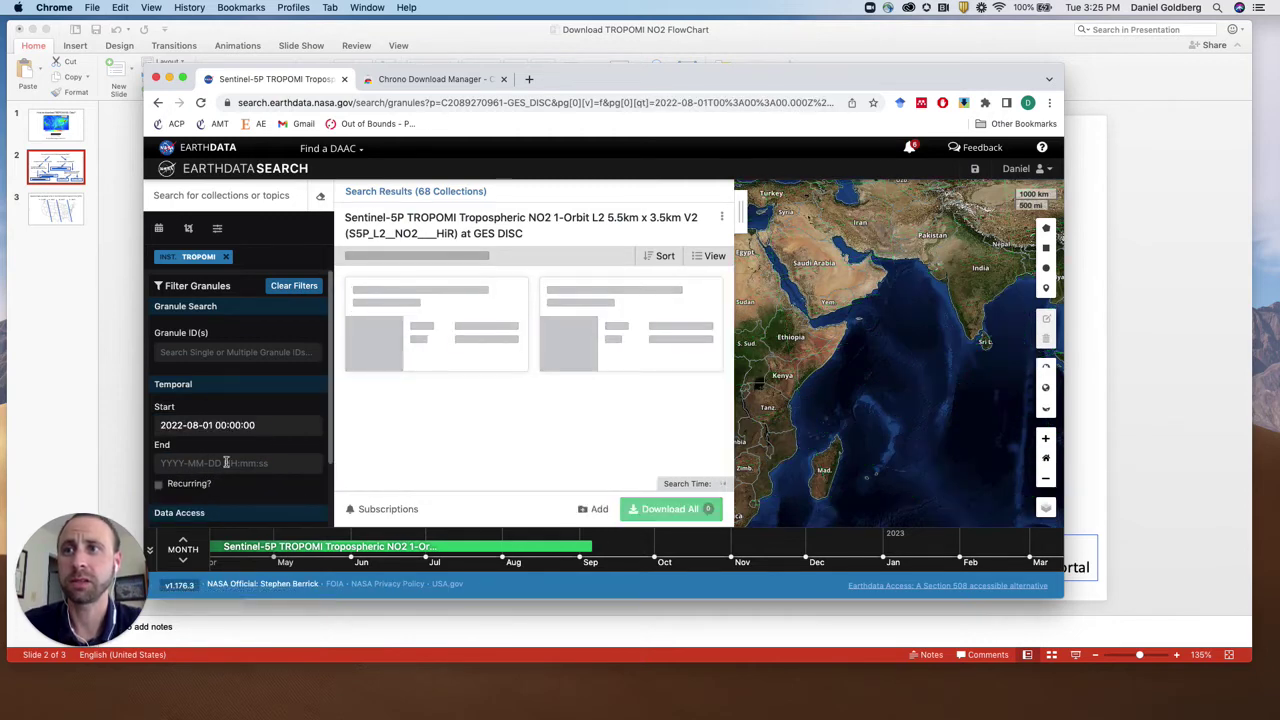
pyautogui.click(227, 464)
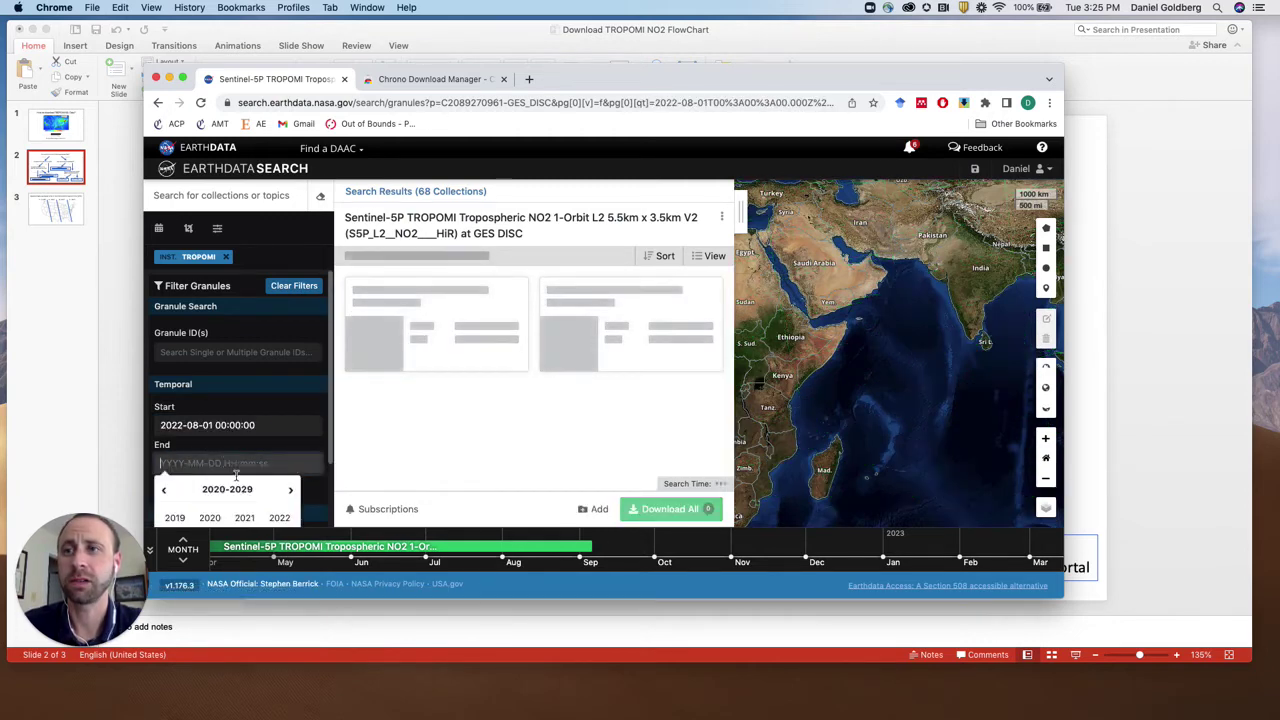
pyautogui.click(279, 517)
pyautogui.scroll(-2, 280, 517)
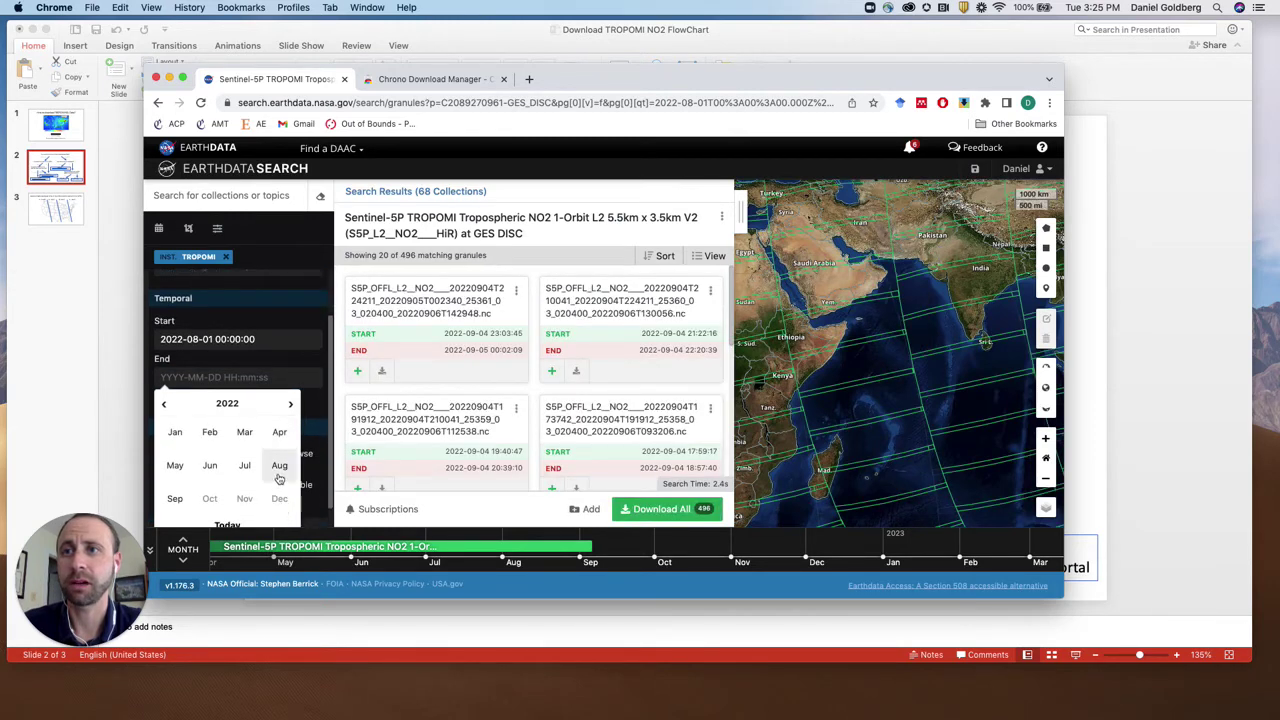
pyautogui.click(279, 465)
pyautogui.click(227, 517)
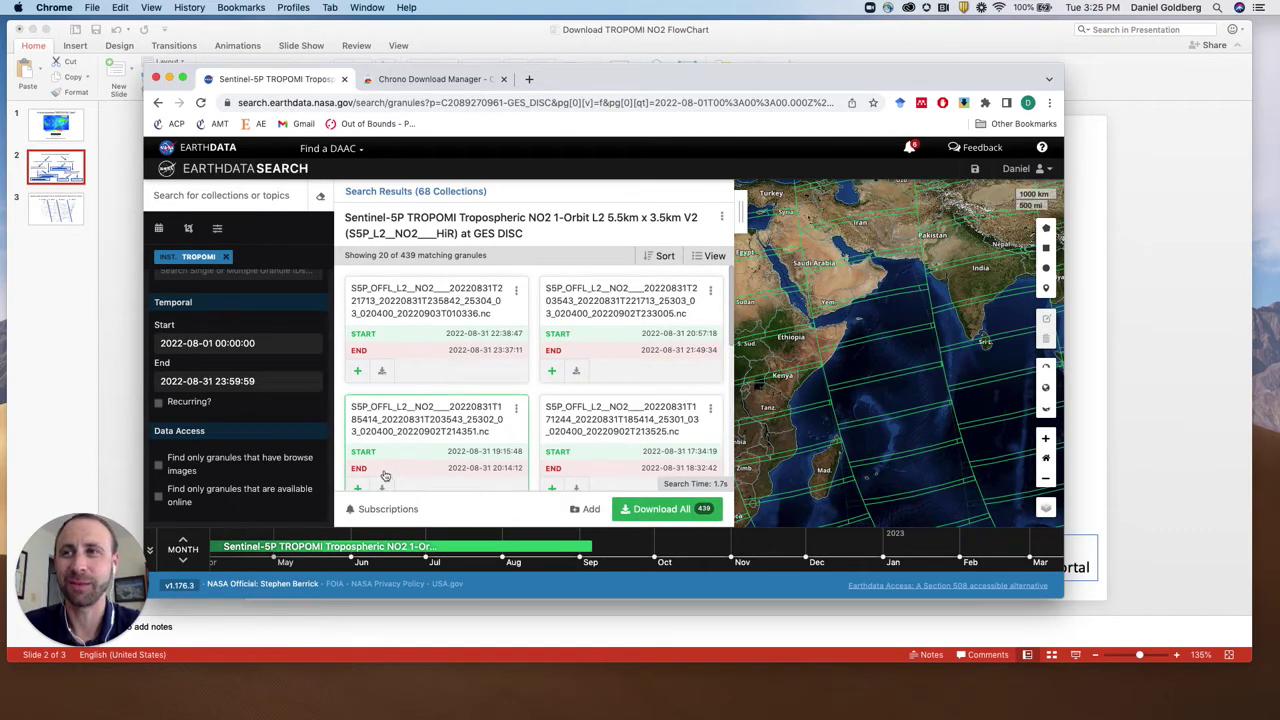
pyautogui.scroll(2, 285, 474)
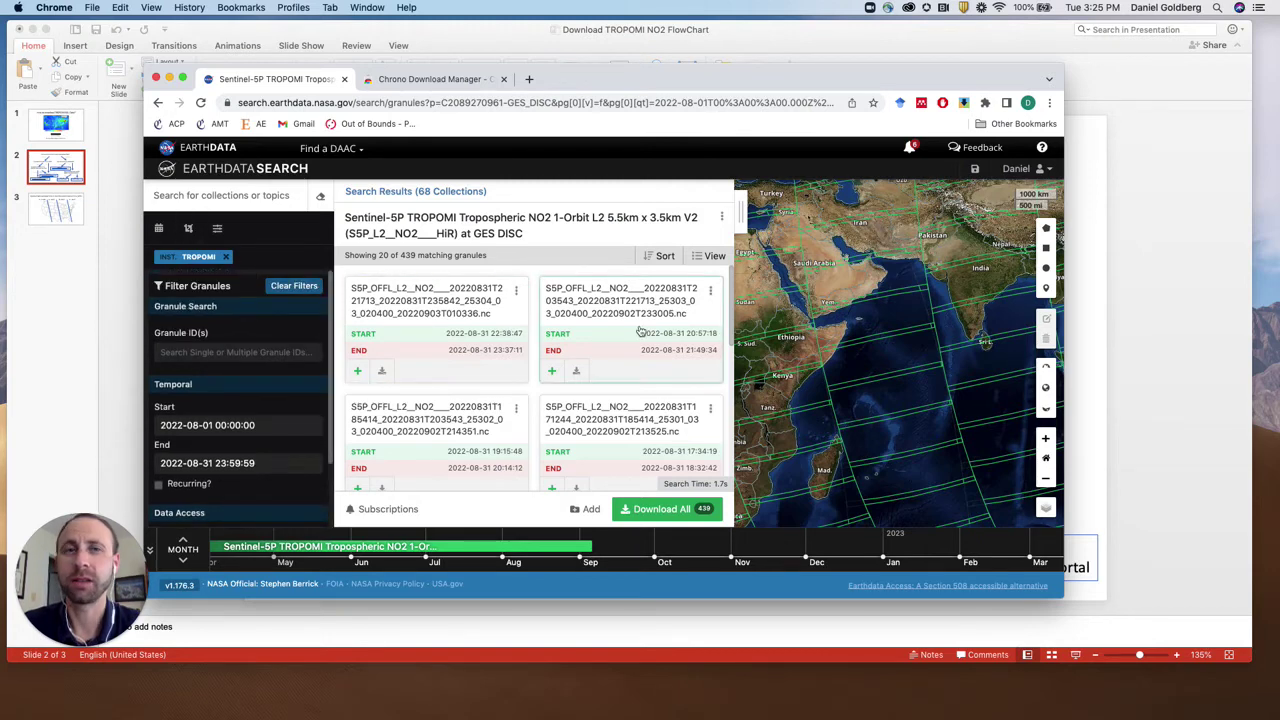
# Step: Draw a rectangular spatial filter over the US East Coast, from about 31.32, -79.80 to about 45.38, -68.37
pyautogui.moveTo(785, 358); pyautogui.dragTo(1005, 424)
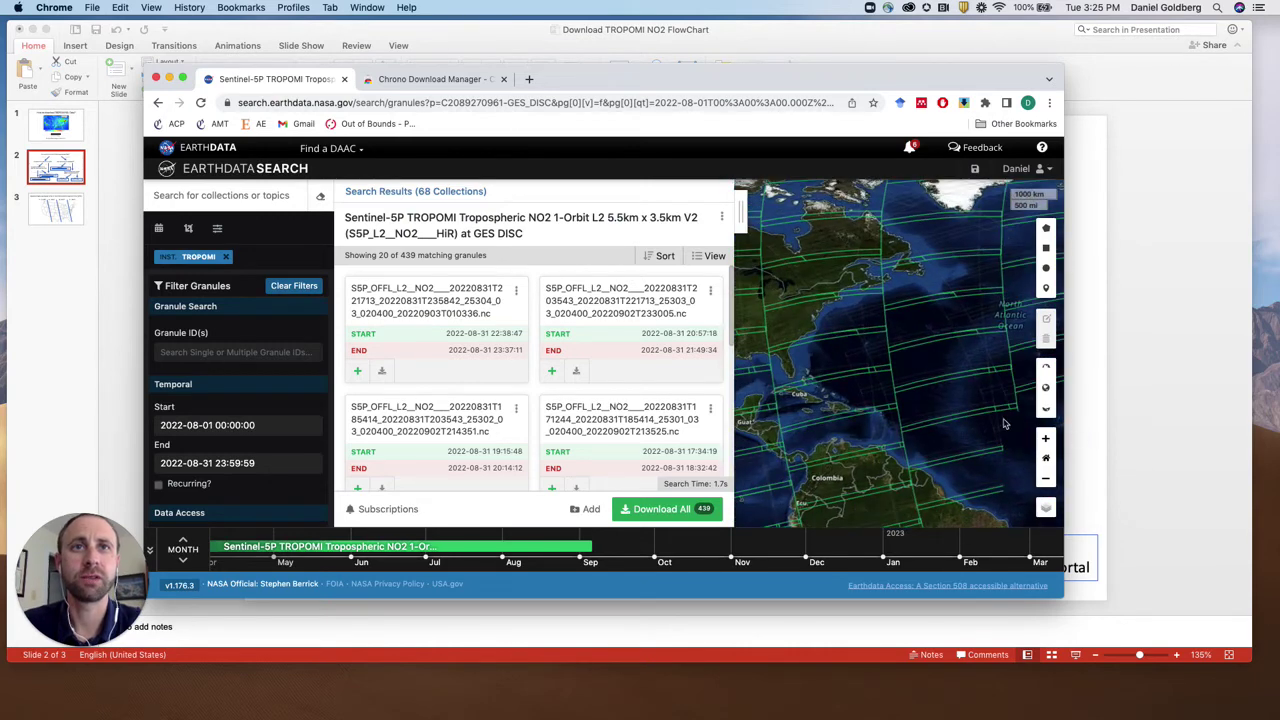
pyautogui.click(191, 230)
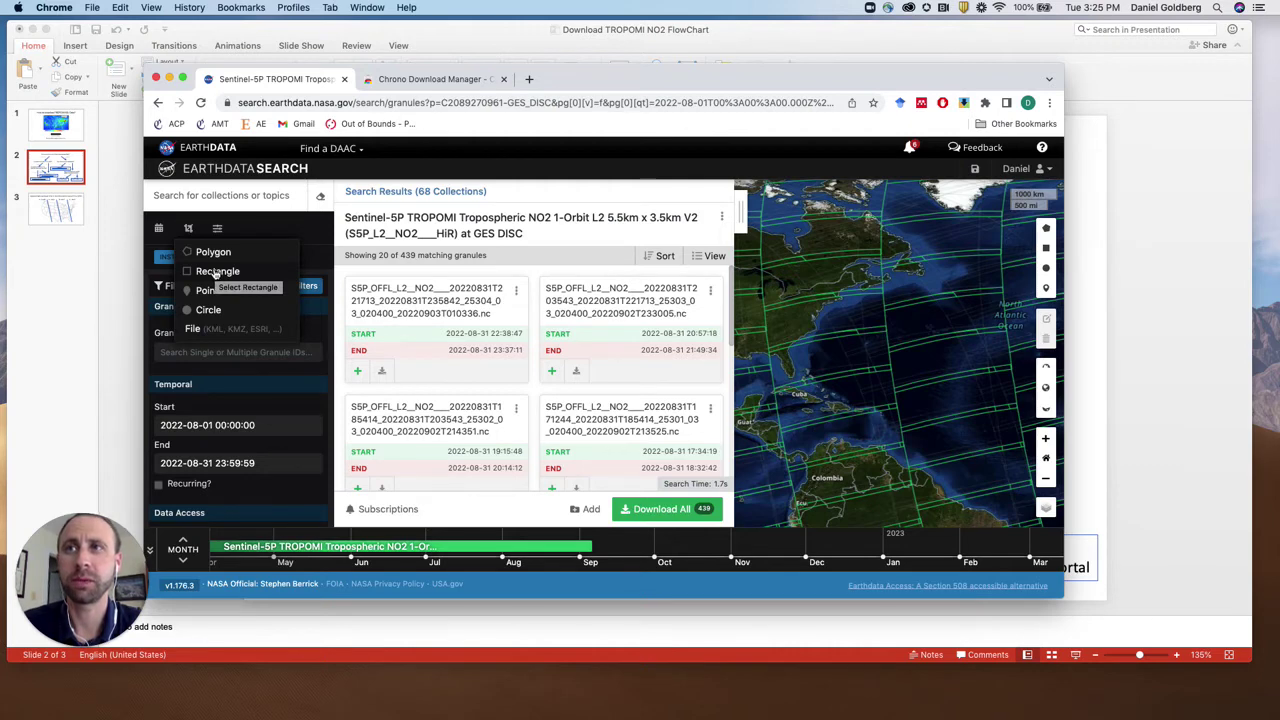
pyautogui.click(214, 272)
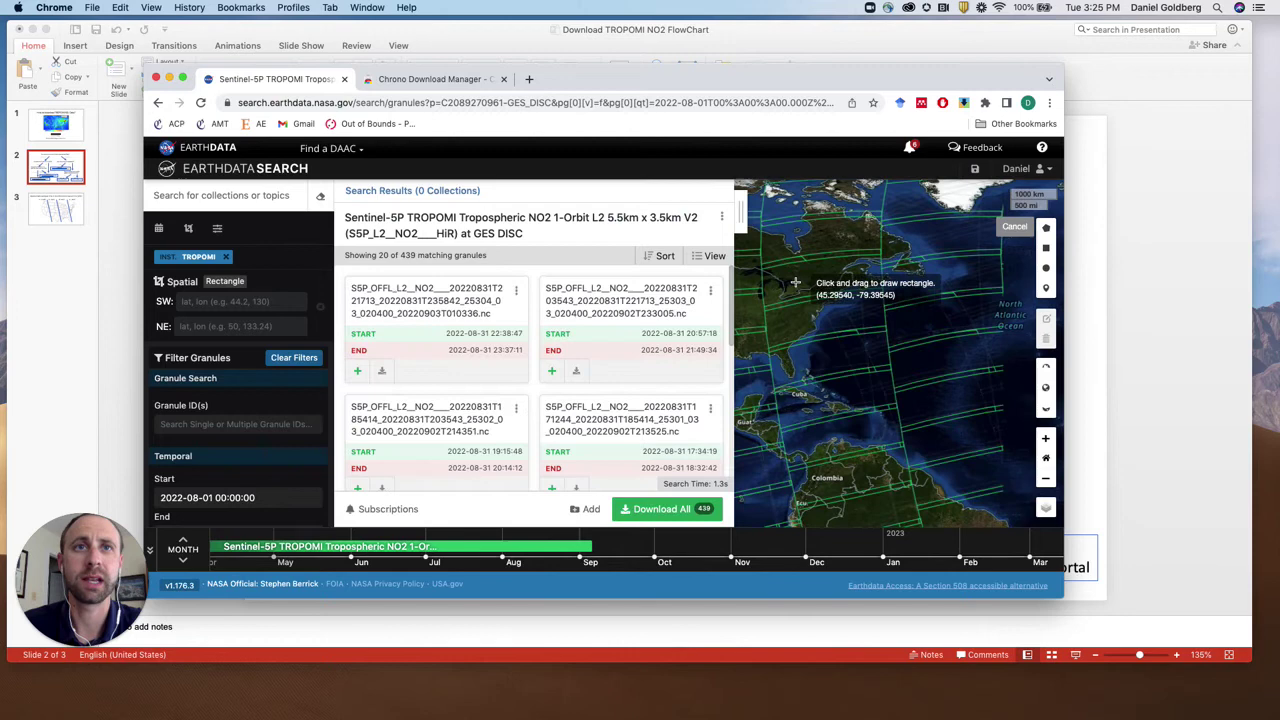
pyautogui.moveTo(796, 283); pyautogui.dragTo(850, 353)
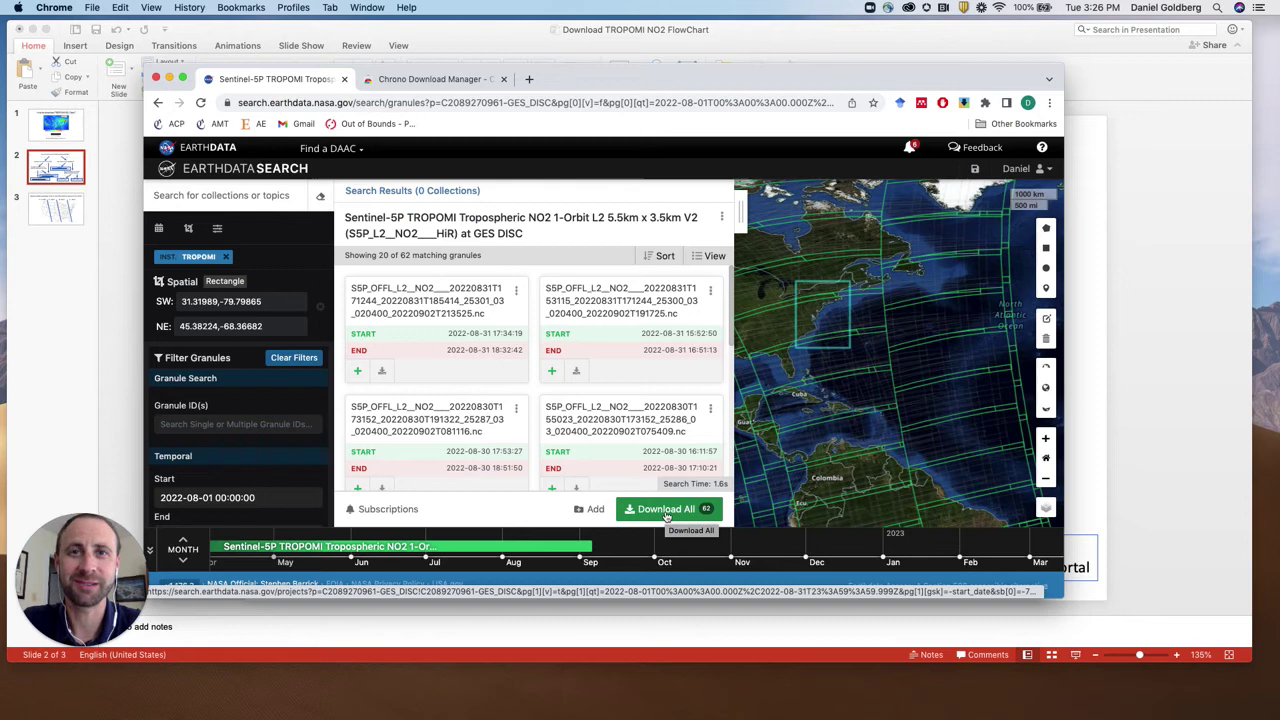
# Step: Request all the filtered NO2 granules with the Direct Download access method and generate their download links
pyautogui.click(666, 512)
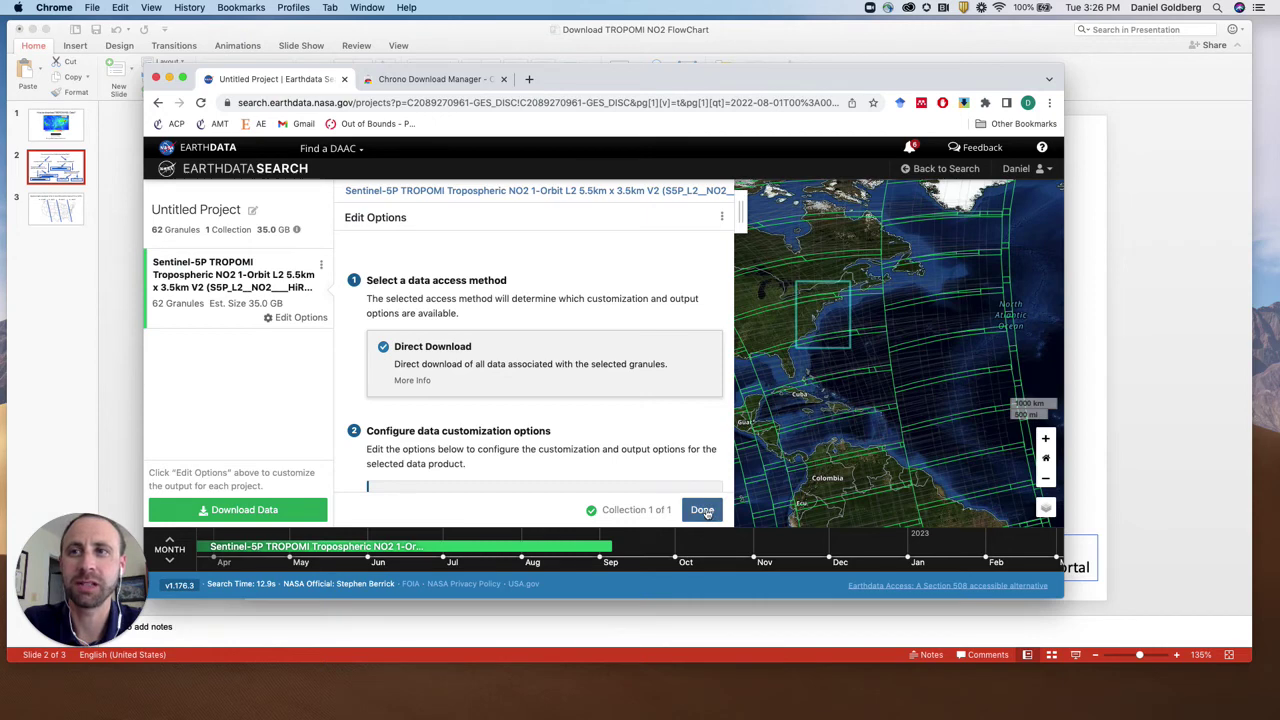
pyautogui.click(703, 510)
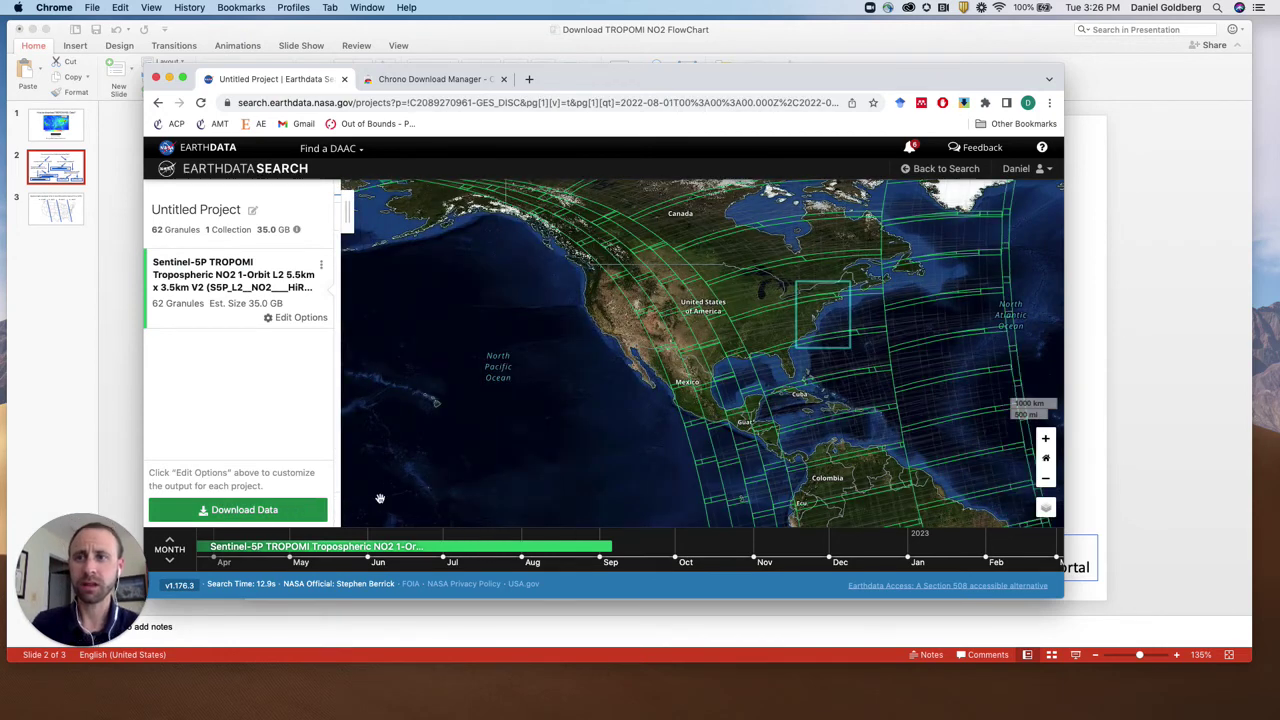
pyautogui.click(258, 510)
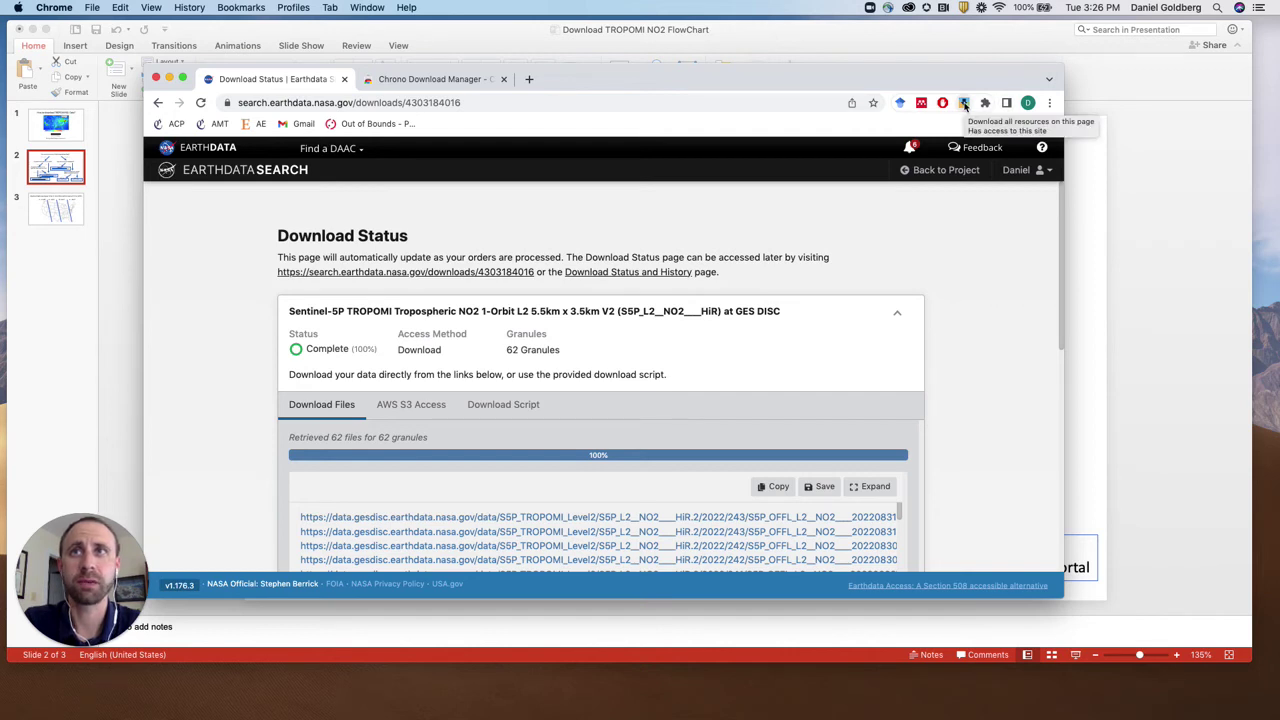
# Step: Select all nc files on the download page in Chrono Sniffer, and close it without downloading them
pyautogui.click(964, 104)
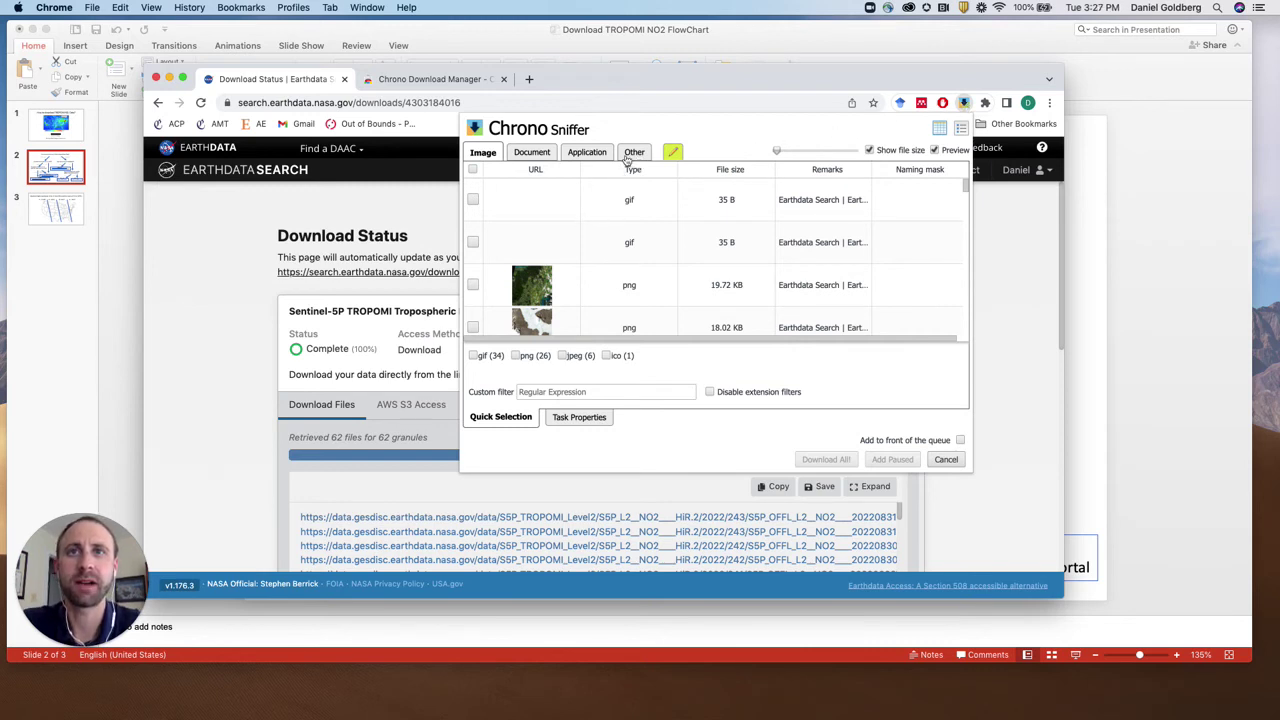
pyautogui.click(630, 154)
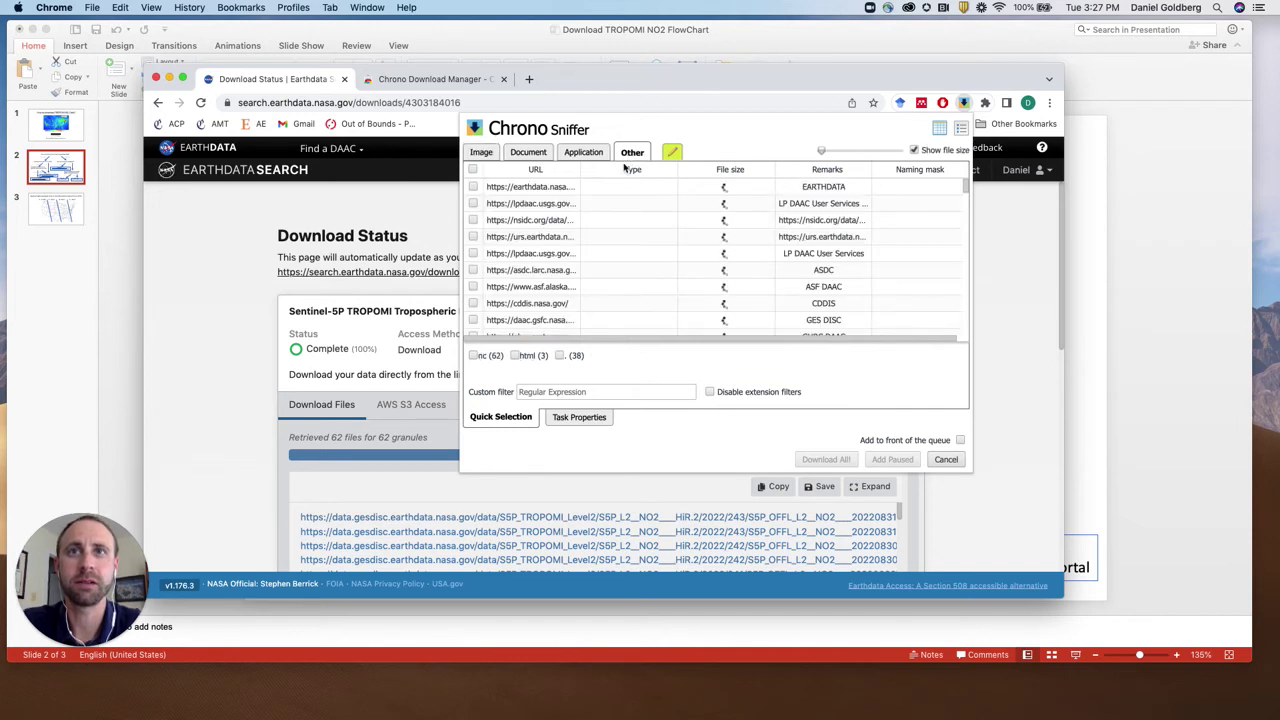
pyautogui.click(473, 357)
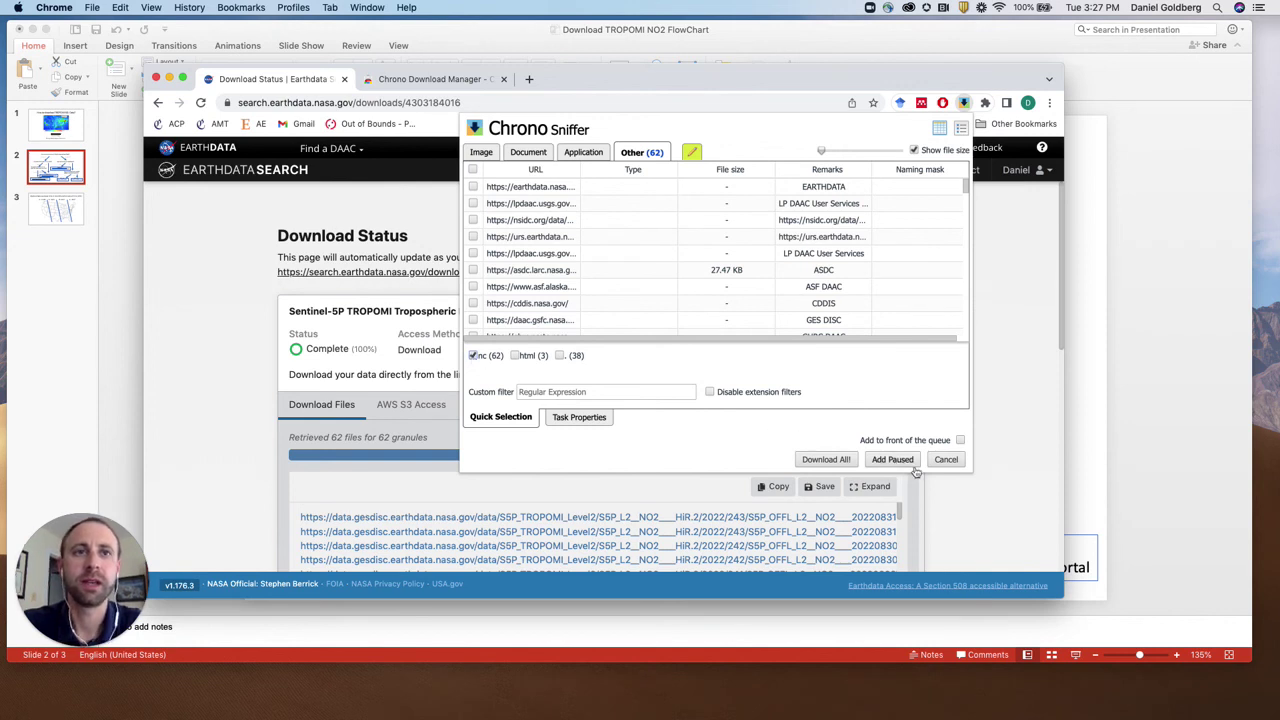
pyautogui.click(946, 459)
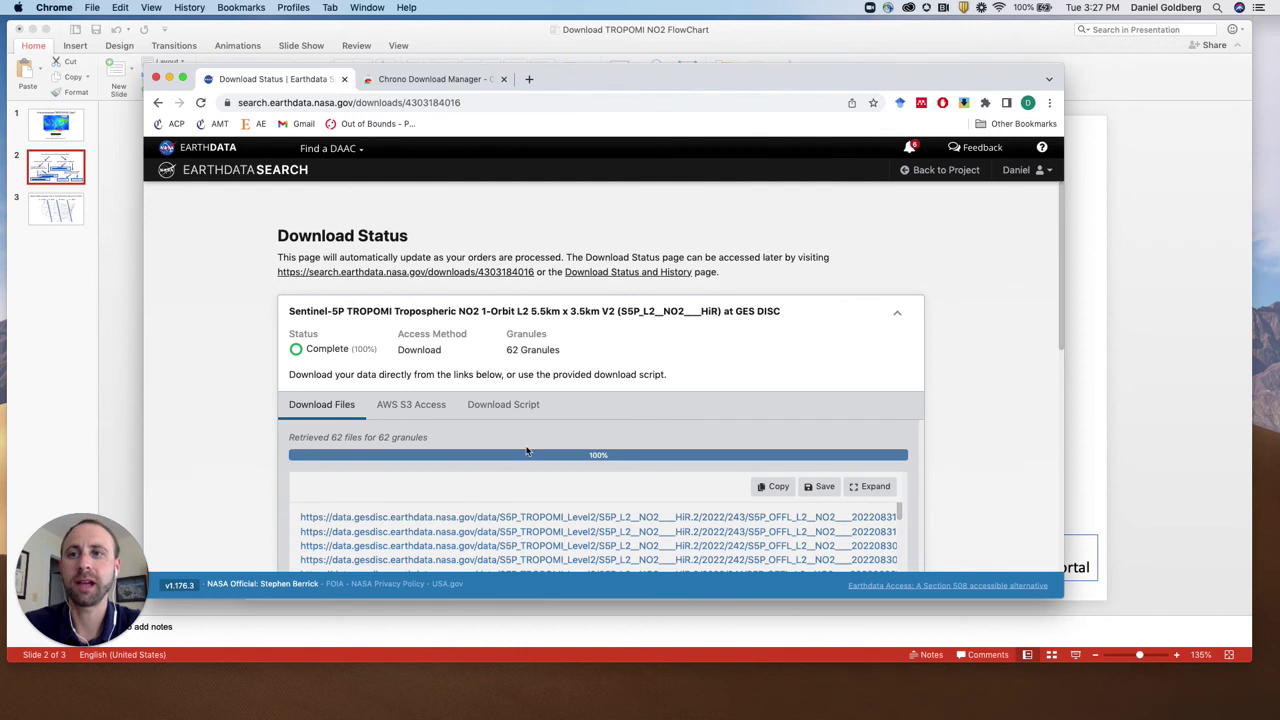
# Step: Display the download script for the retrieved NO2 granules
pyautogui.click(538, 410)
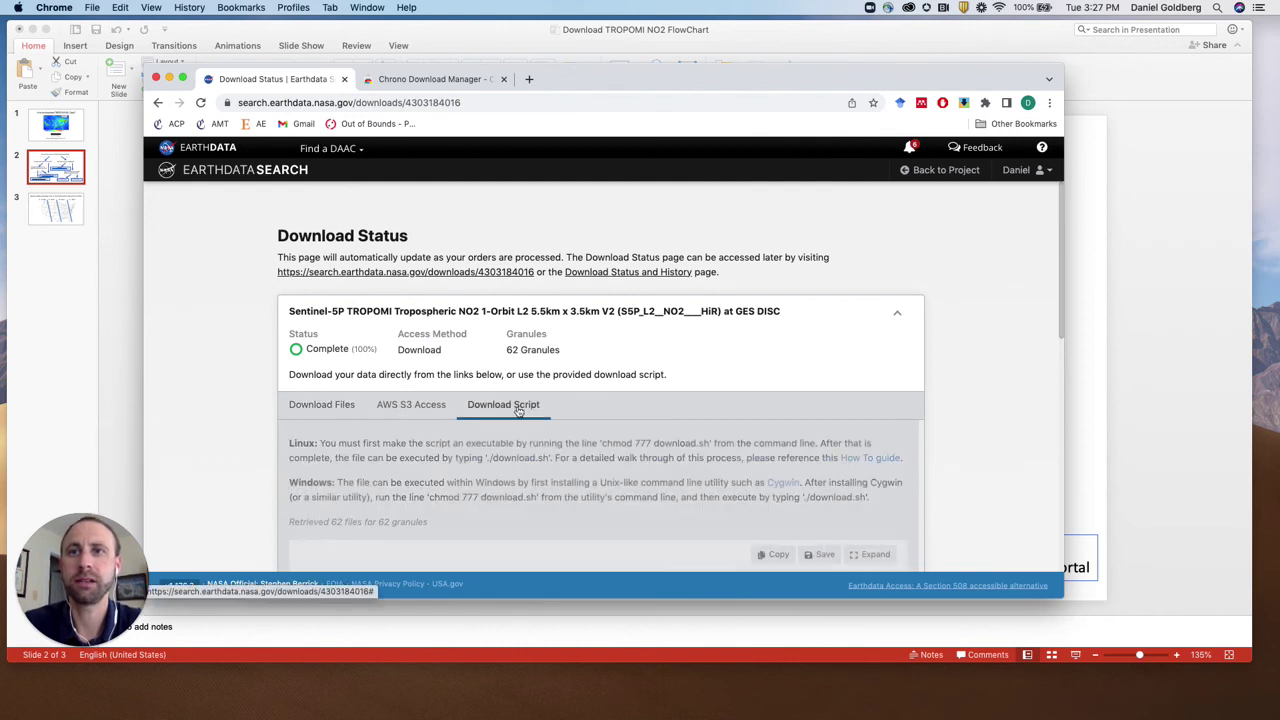